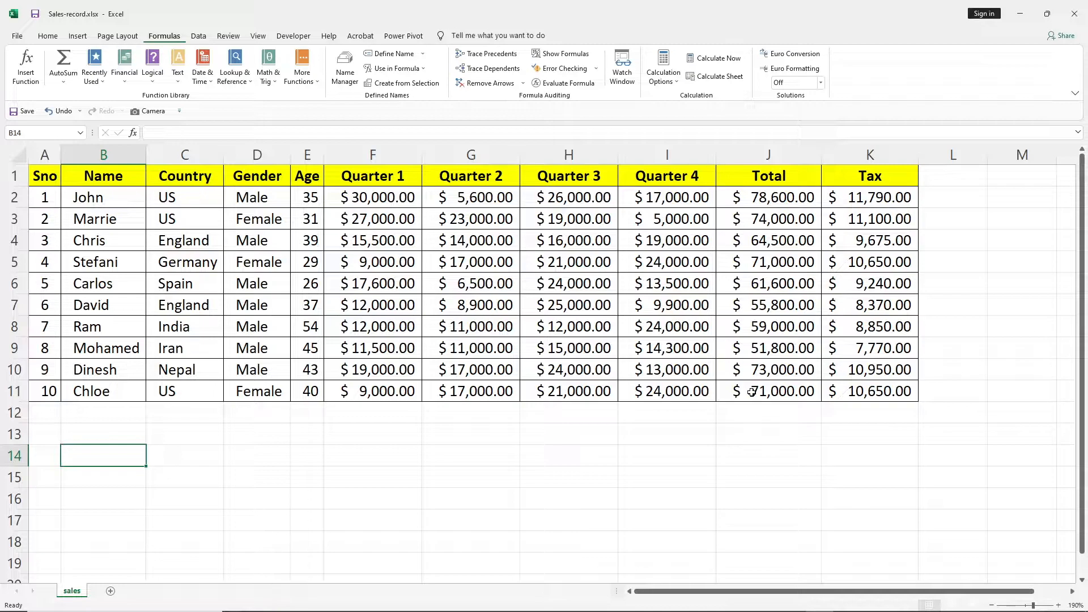
Begin an AVERAGE formula in F13 listing the individual Quarter 1 cells F2 to F7, F9 and F10, separated by commas.
click(382, 434)
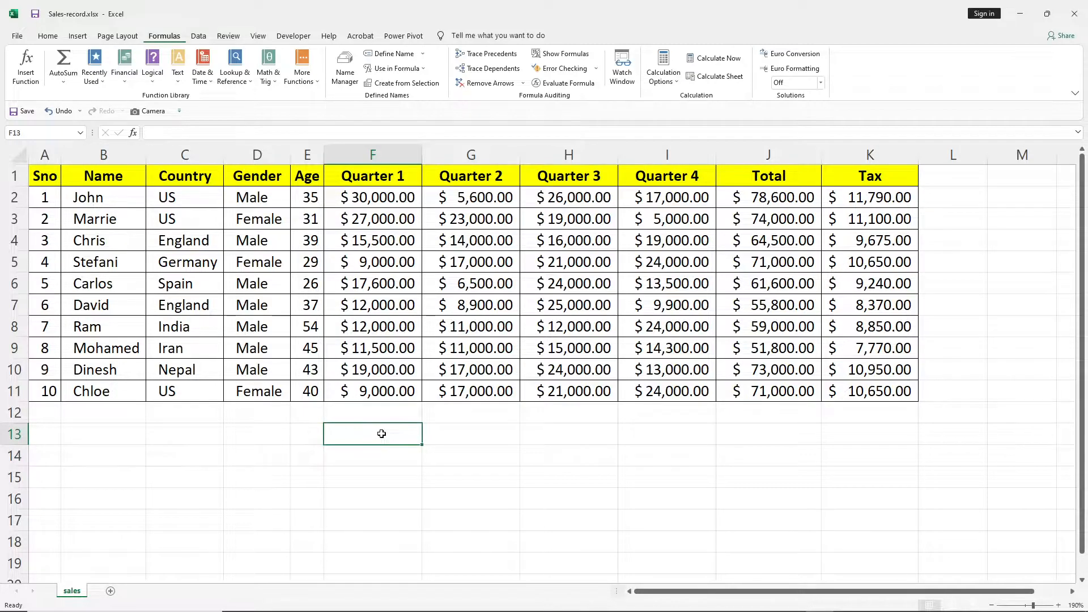
text(=AVER)
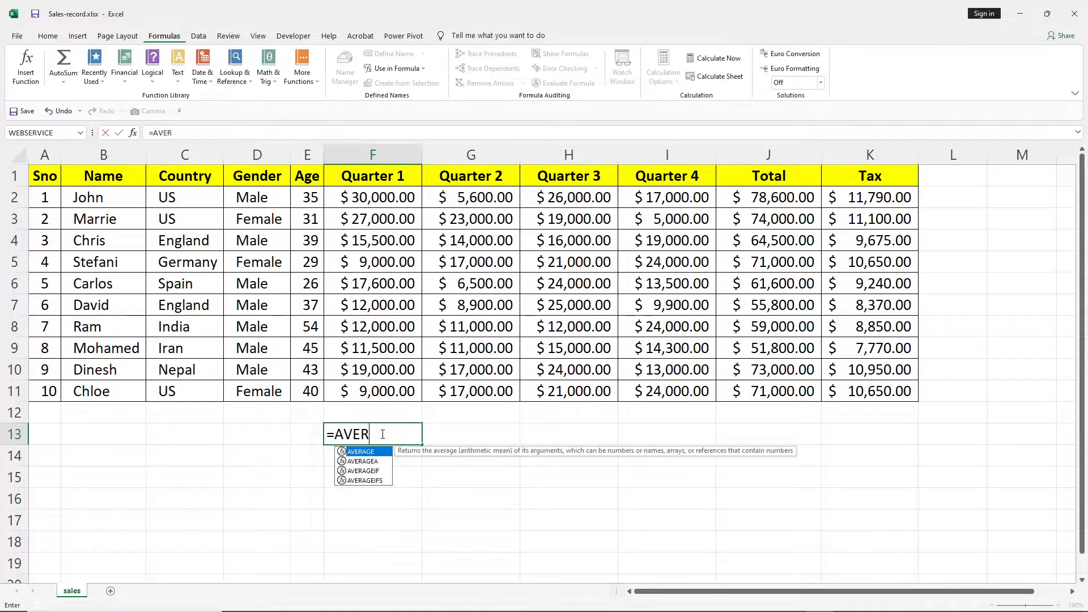
text(AGE()
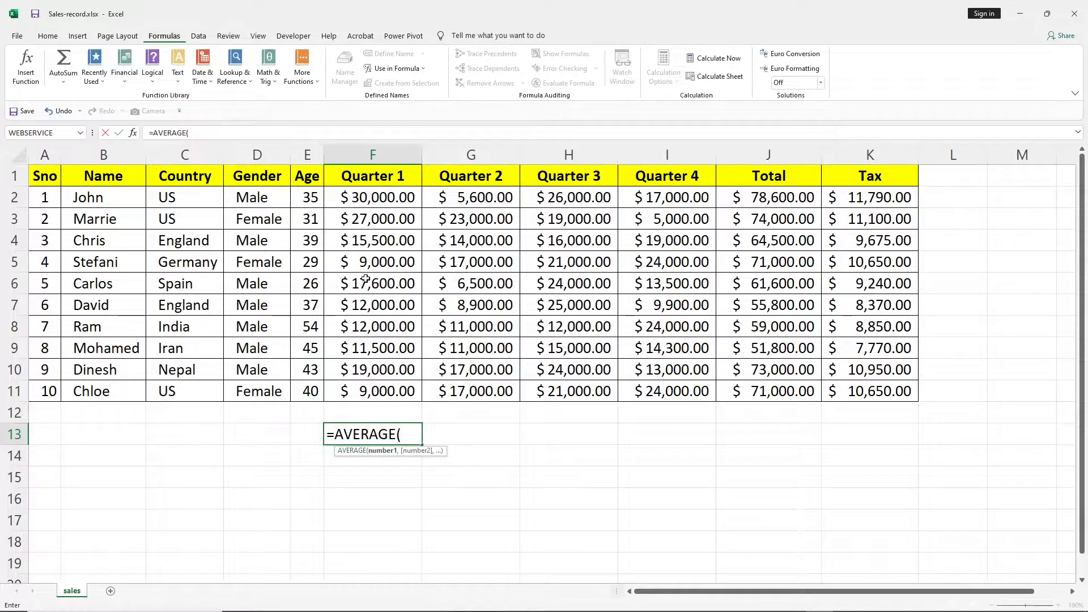
click(368, 198)
text(,)
click(372, 220)
text(,,,,)
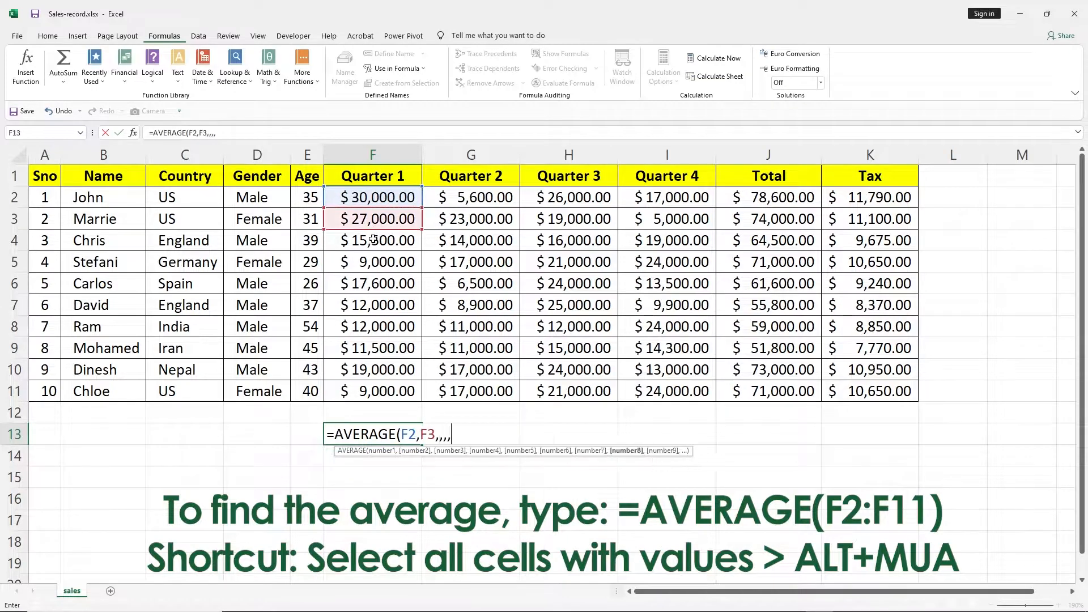
text(,,,,,,,,)
click(373, 240)
text(,,,,,,,,,,,,,,,)
click(371, 262)
text(,,,,,,,,,,,,,,)
click(369, 283)
text(,,,,,,,,,,,,,,)
click(367, 305)
text(,,,,,,,,,,,,,,,,,,,,,,,,,,,)
click(365, 348)
text(,,,,,,,,,,,,,,,,)
click(363, 369)
text(,,,,,,,,,,,,,,,,,,,)
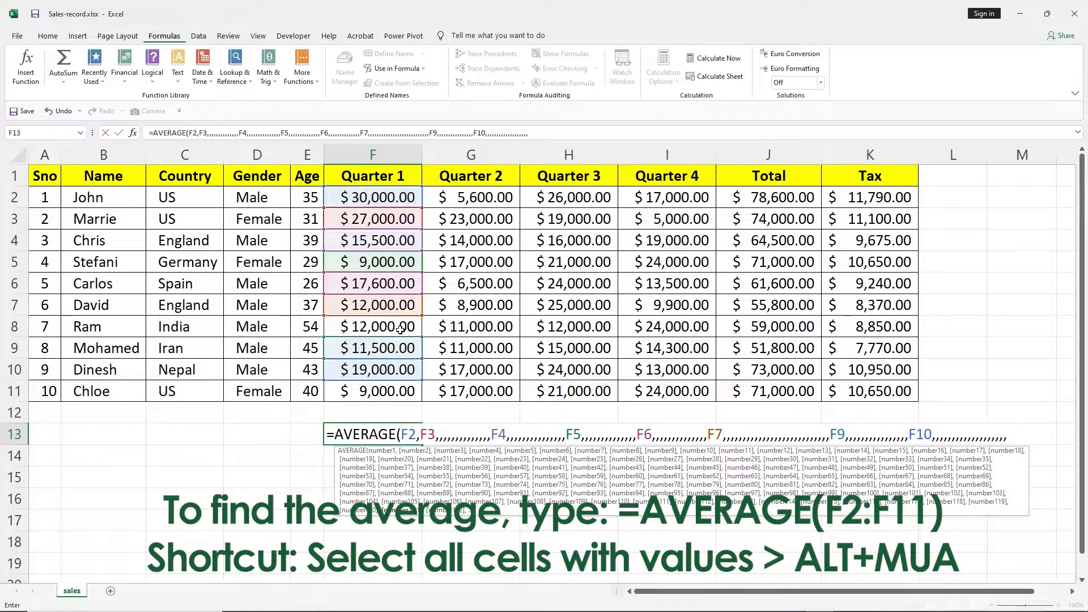
Trim the formula in F13 back to =AVERAGE(F2,F3, by removing the surplus commas and cell references.
click(205, 140)
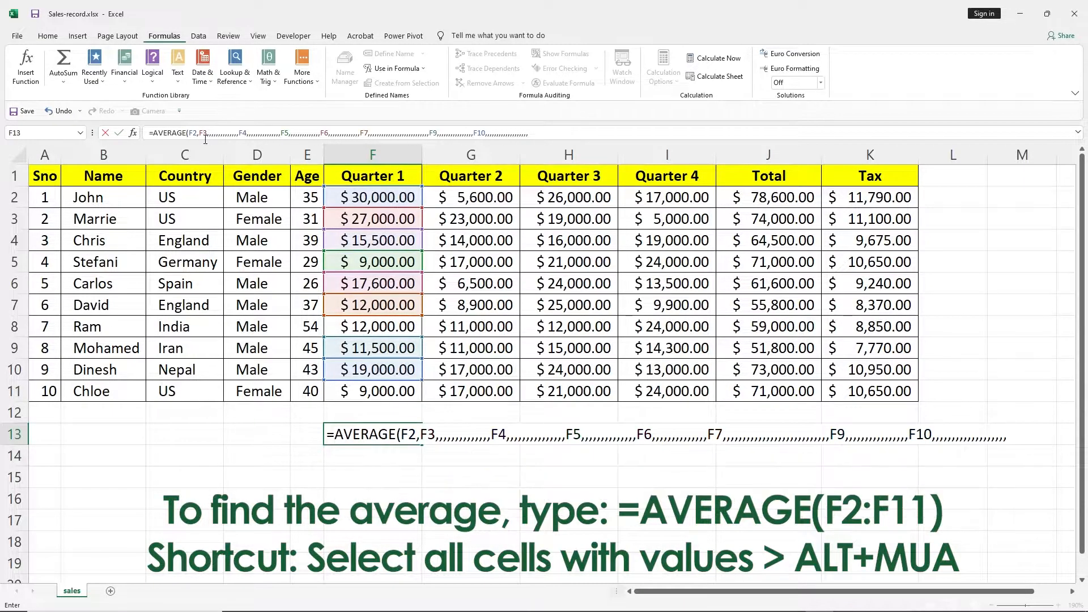
drag(216, 135, 543, 121)
key(BackSpace)
key(BackSpace)
key(BackSpace)
key(BackSpace)
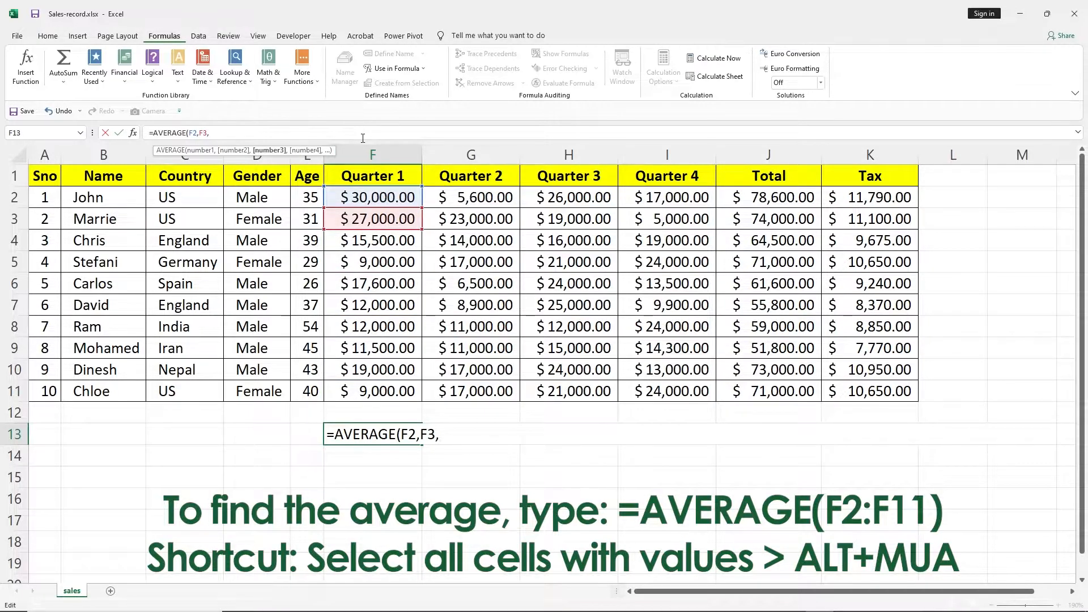
Add cells F4, F5, F6, F7 and F8 to the AVERAGE formula as separate comma-separated arguments.
click(367, 244)
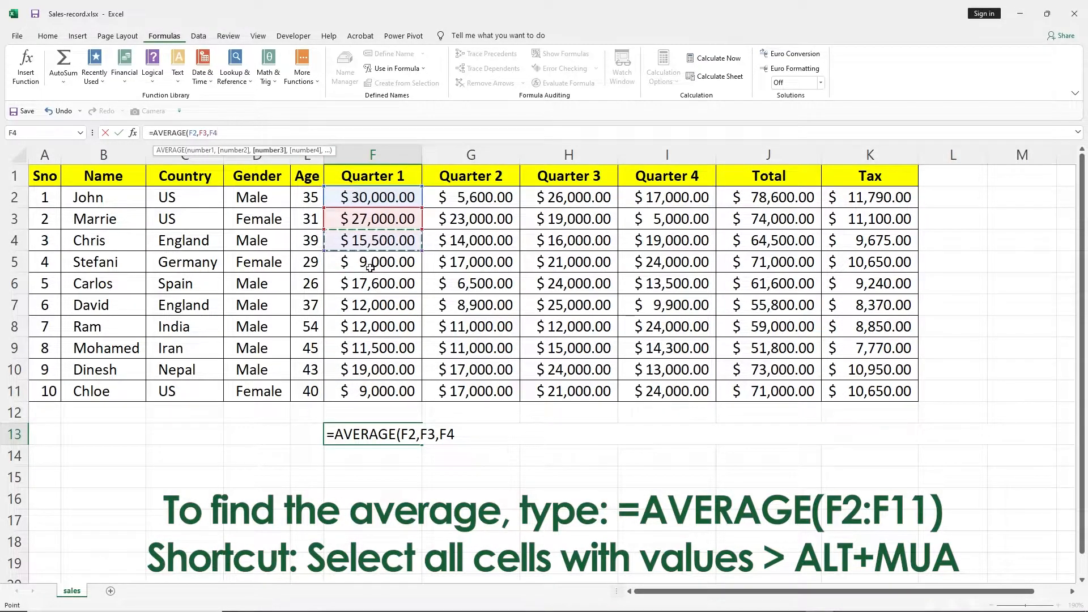
text(,)
click(370, 266)
text(,)
click(368, 285)
text(,)
click(367, 306)
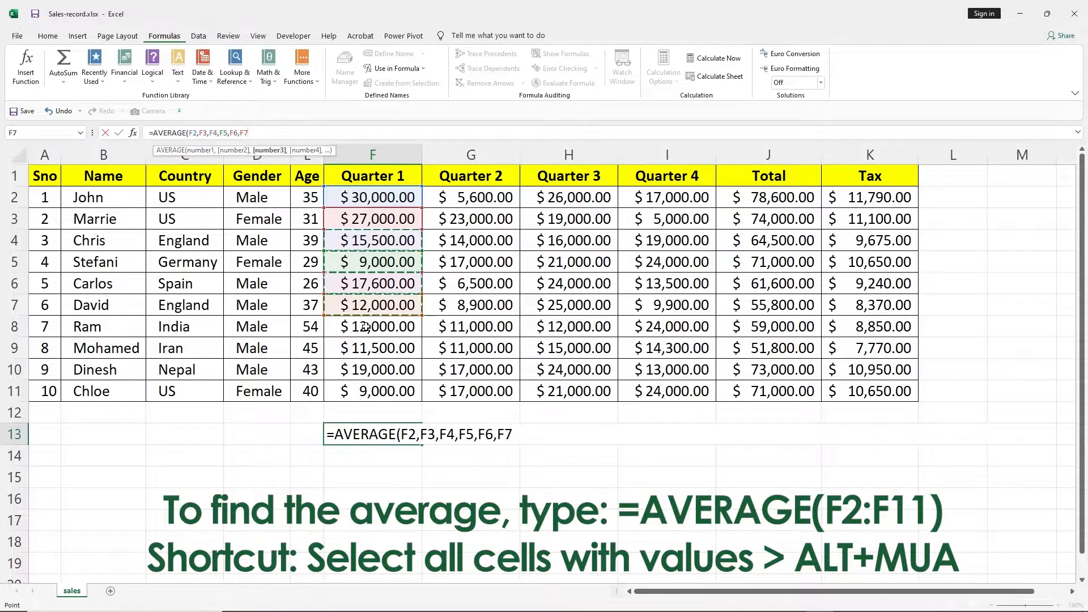
text(,)
click(366, 327)
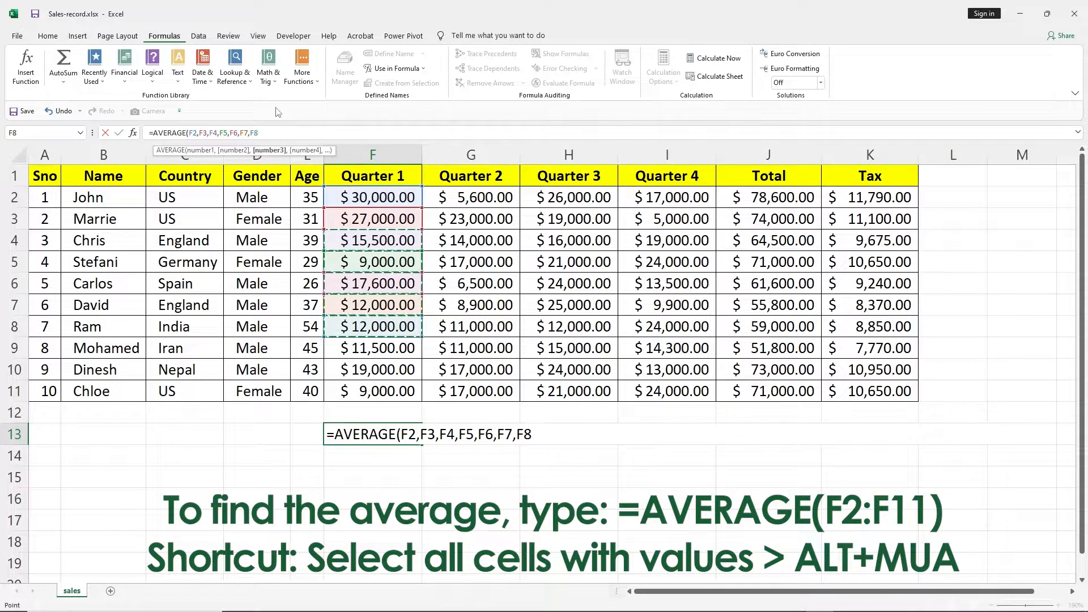
Erase all individual cell references from the formula in F13, leaving only =AVERAGE(.
click(269, 130)
key(BackSpace)
key(BackSpace)
key(BackSpace)
key(BackSpace)
key(BackSpace)
key(BackSpace)
key(BackSpace)
key(BackSpace)
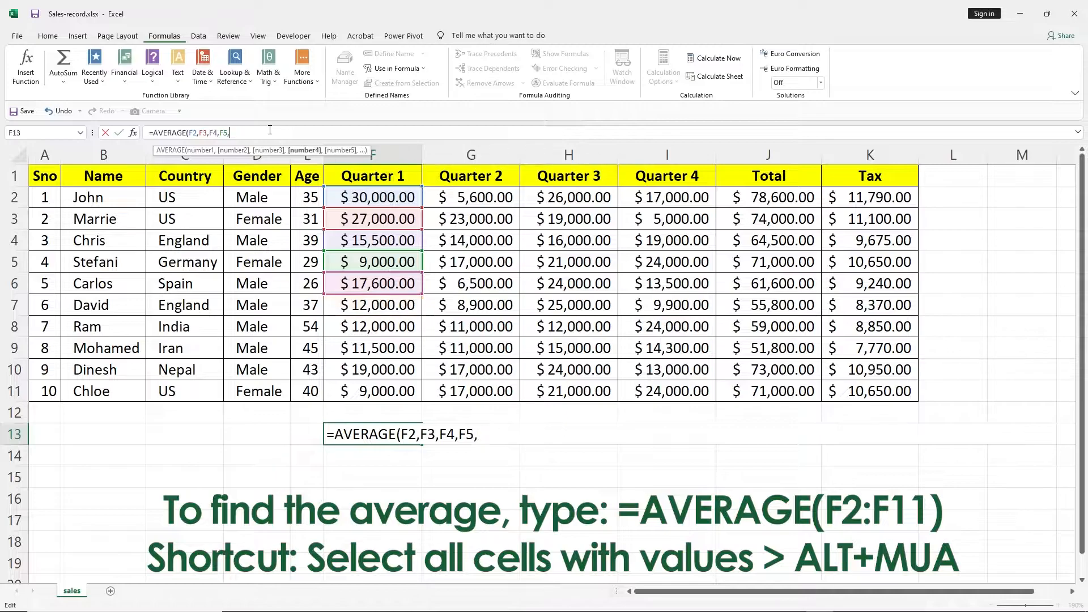
key(BackSpace)
key(BackSpace)
key(BackSpace)
key(BackSpace)
key(BackSpace)
key(BackSpace)
key(BackSpace)
key(BackSpace)
key(BackSpace)
key(BackSpace)
key(BackSpace)
key(BackSpace)
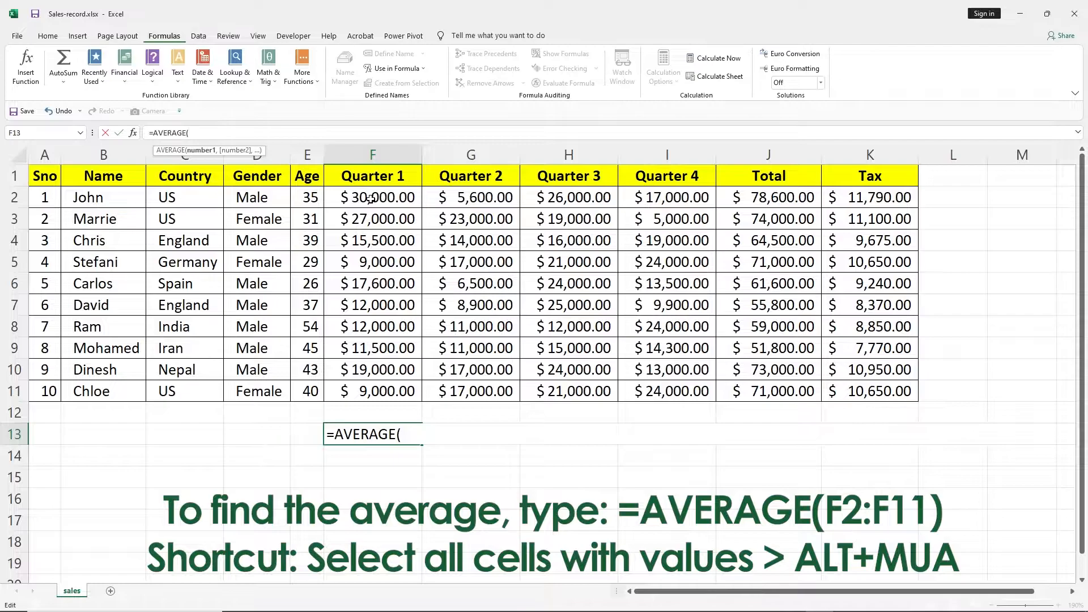
Complete the AVERAGE formula in F13 with the range F2:F11, and clear the cell once it is entered.
drag(370, 199, 368, 389)
key(Return)
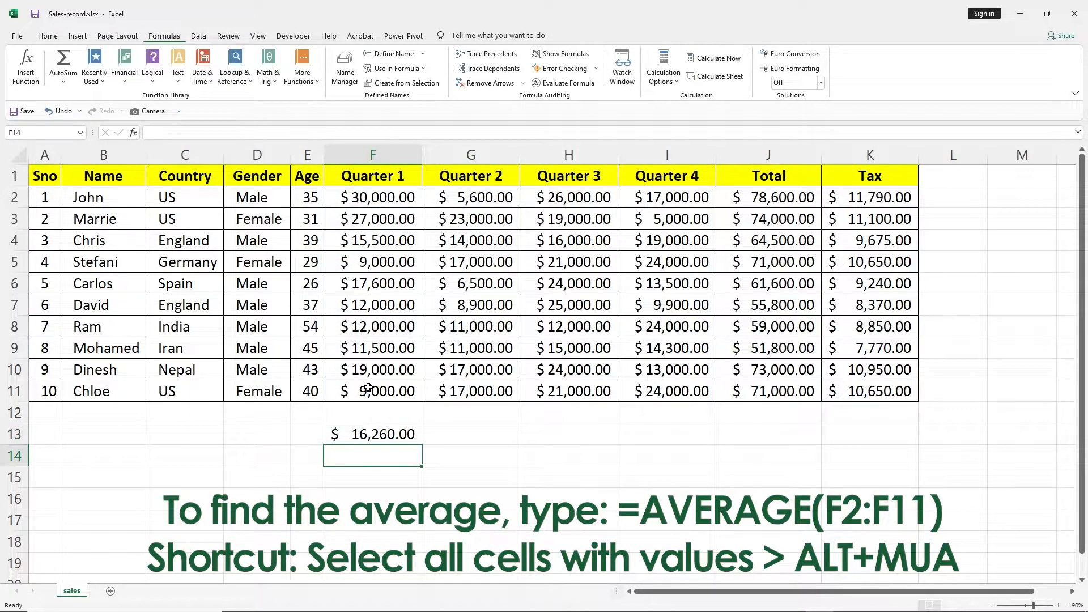
click(366, 440)
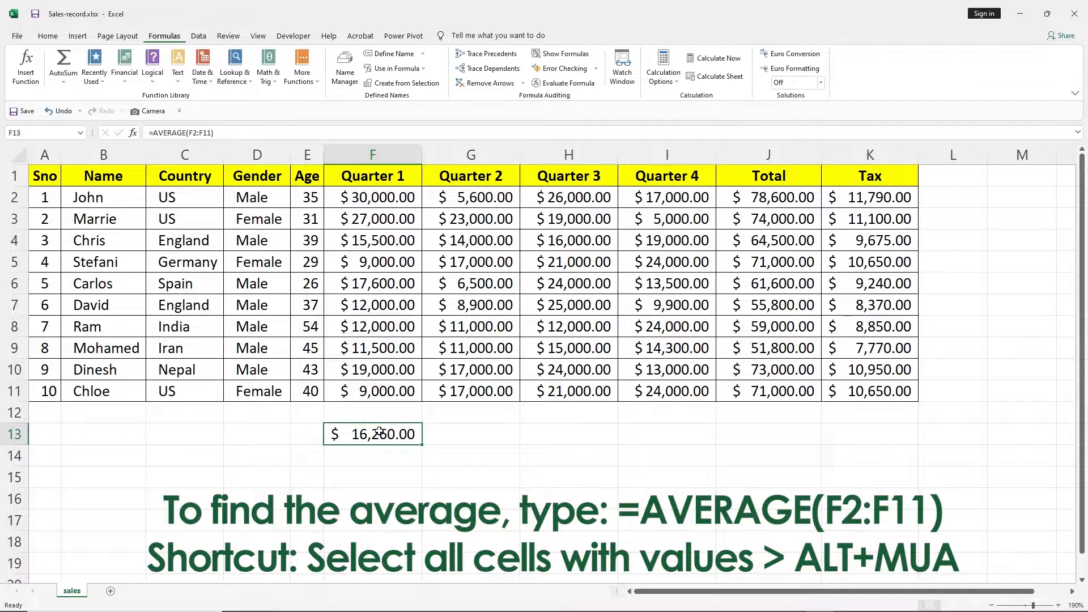
key(Delete)
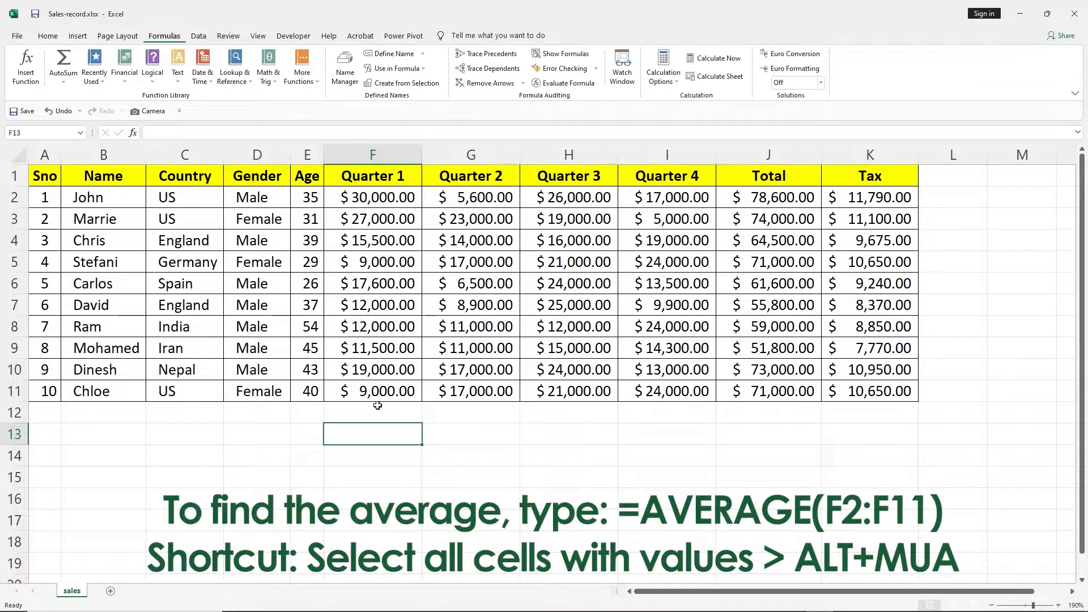
Insert an AutoSum average for the Quarter 1 values F2:F11 in F12, and clear that cell.
drag(375, 198, 371, 390)
key(alt)
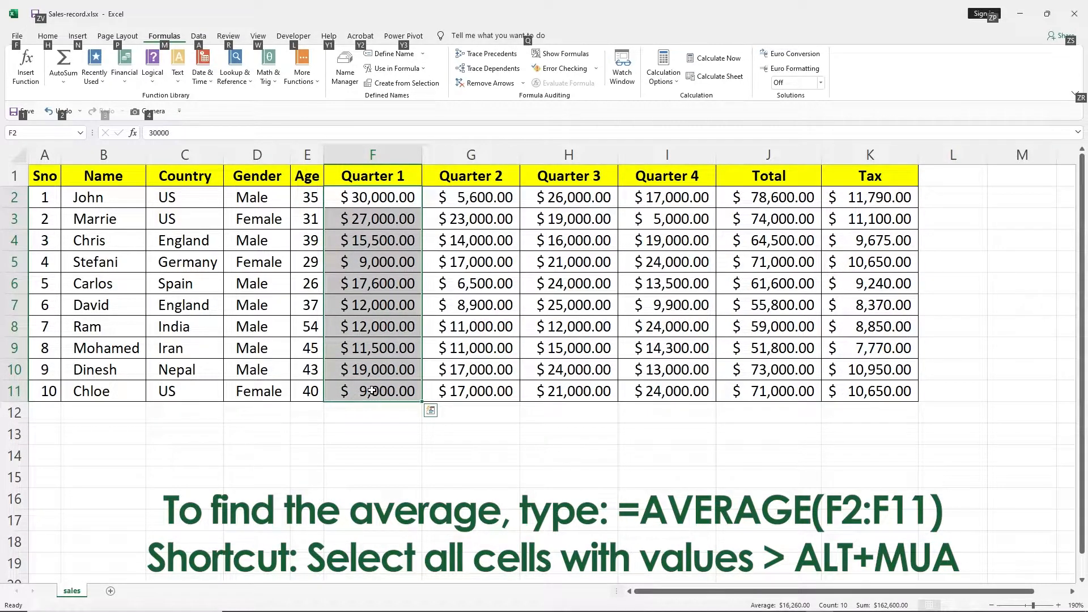
key(m)
key(u)
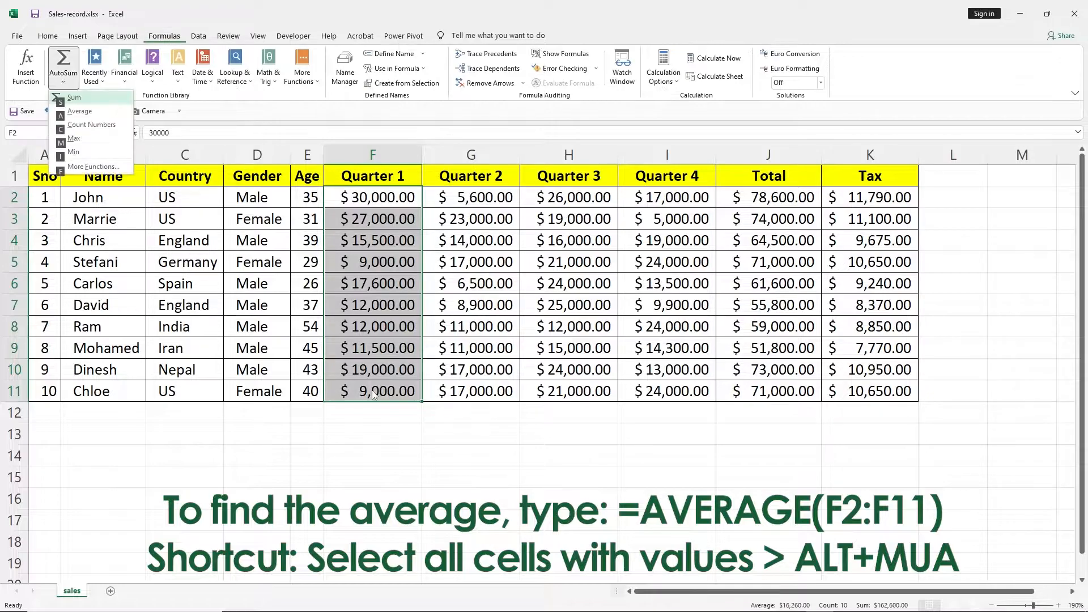
key(a)
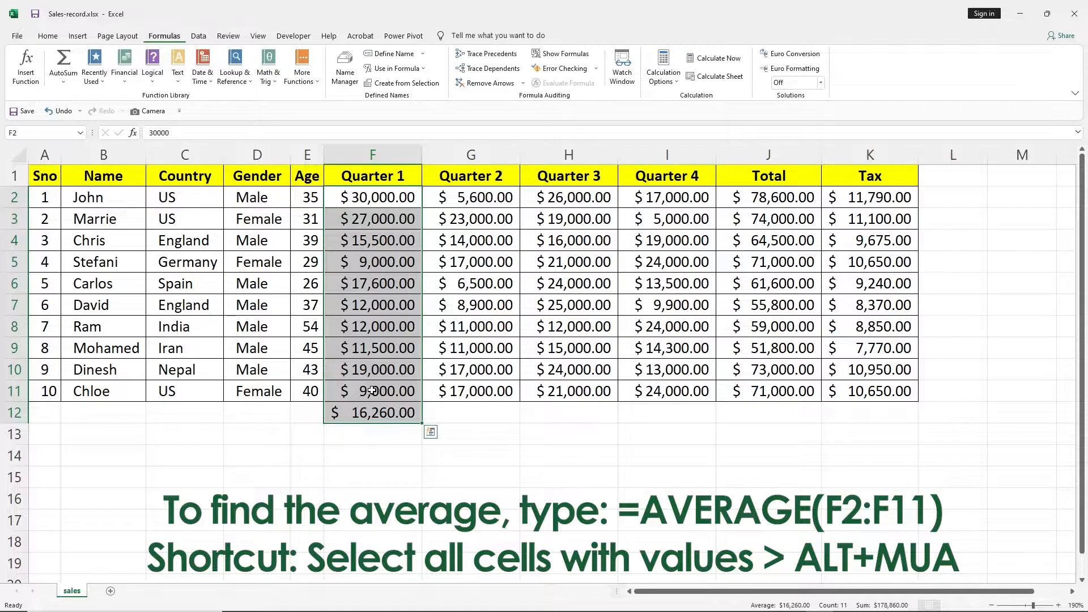
click(367, 419)
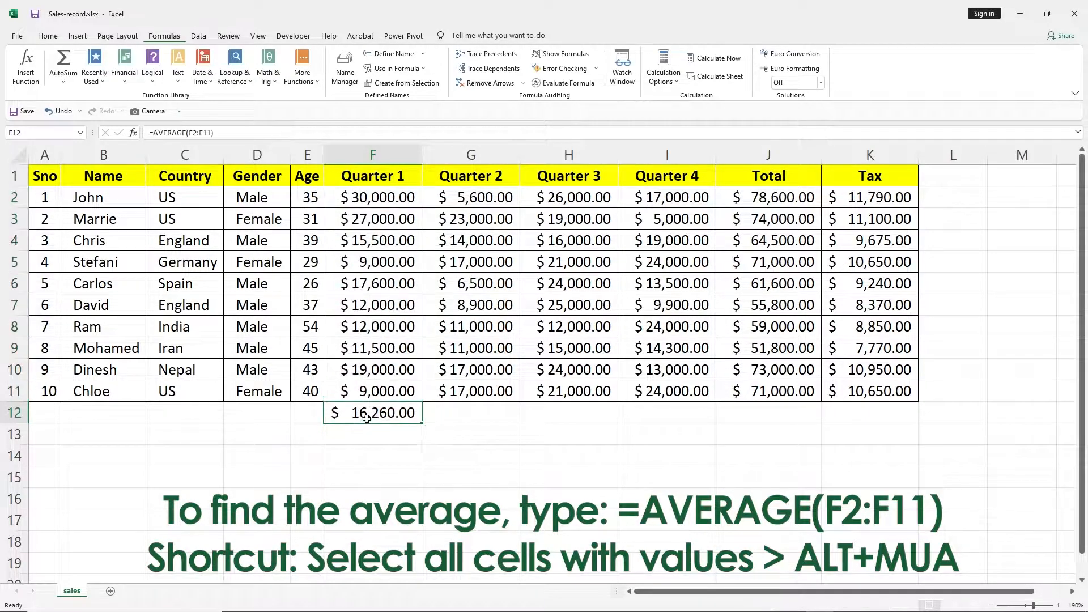
key(Delete)
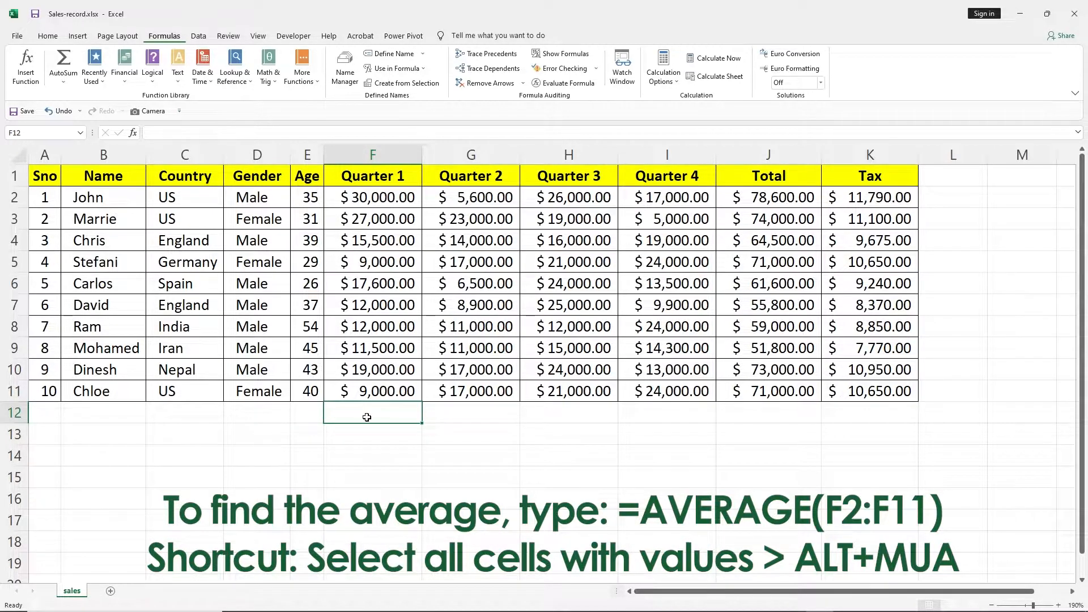
Enter =AVERAGE(F2:F11) in F12, and clear the cell.
text(=AVER)
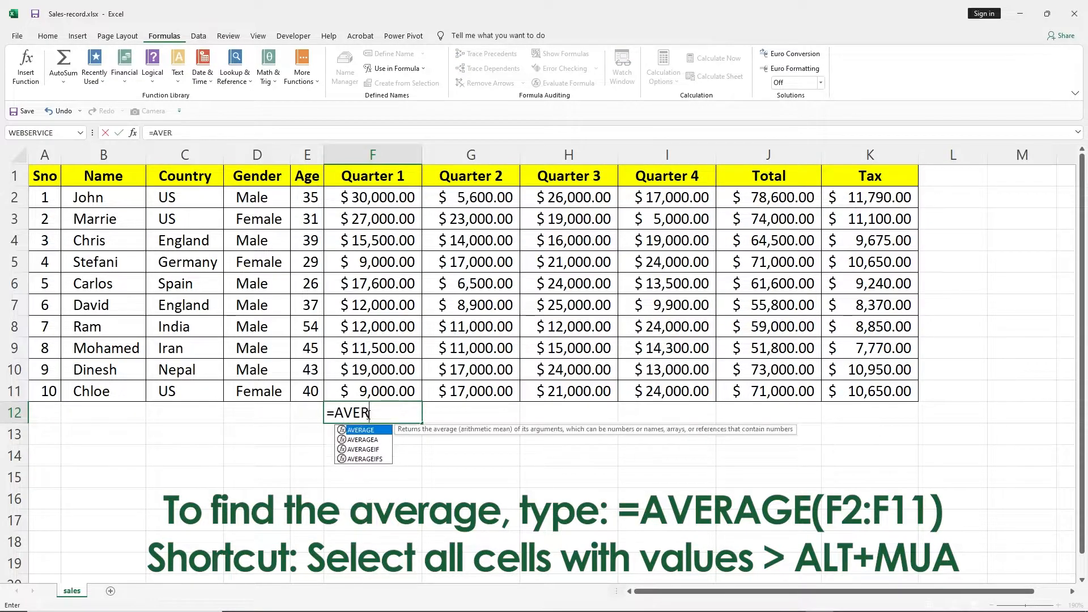
text(AGE()
drag(386, 198, 389, 391)
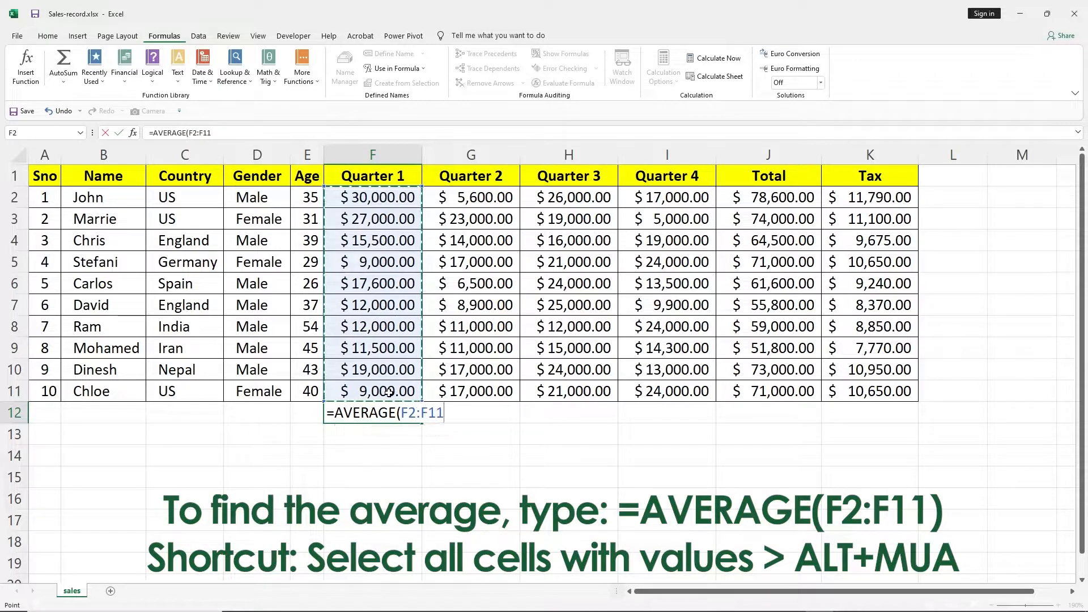
key(Return)
click(387, 414)
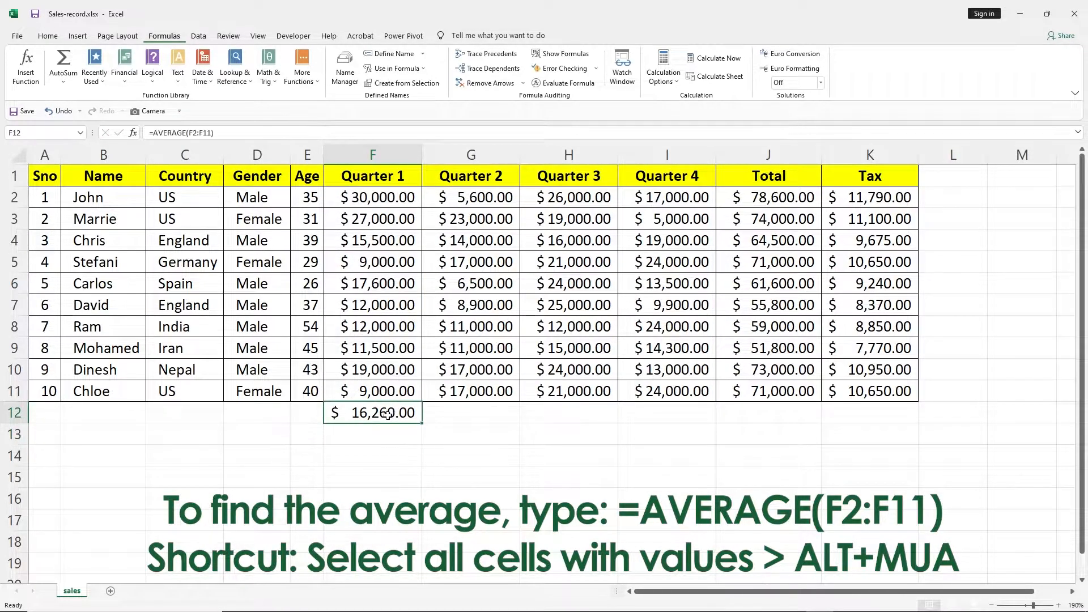
key(Delete)
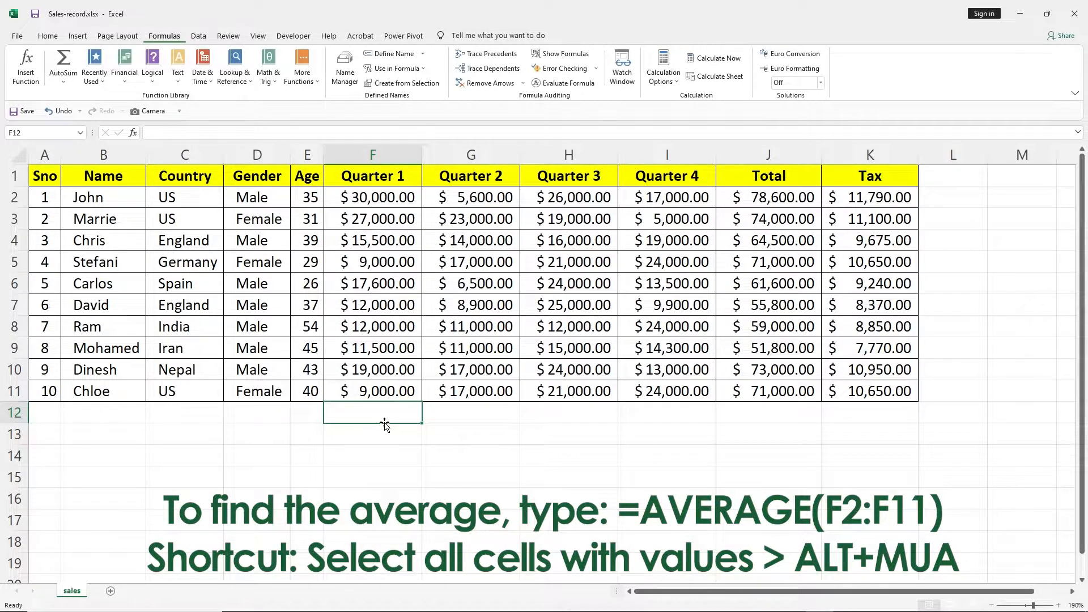
Average the block from Quarter 1 through Total in F12 with =AVERAGE(F2:J11), and clear the cell.
text(=)
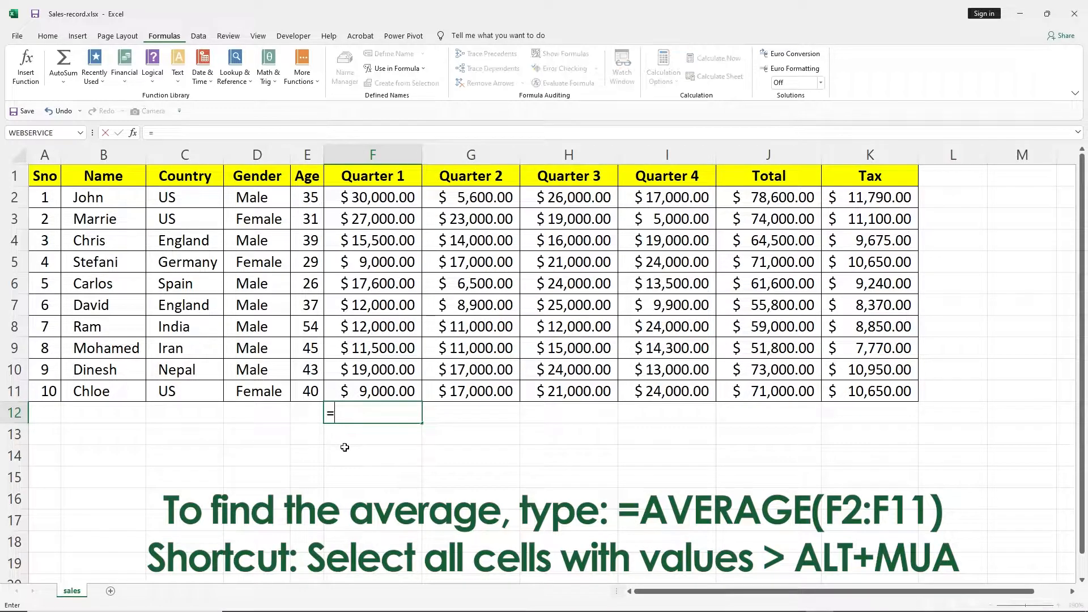
text(AVERAGE()
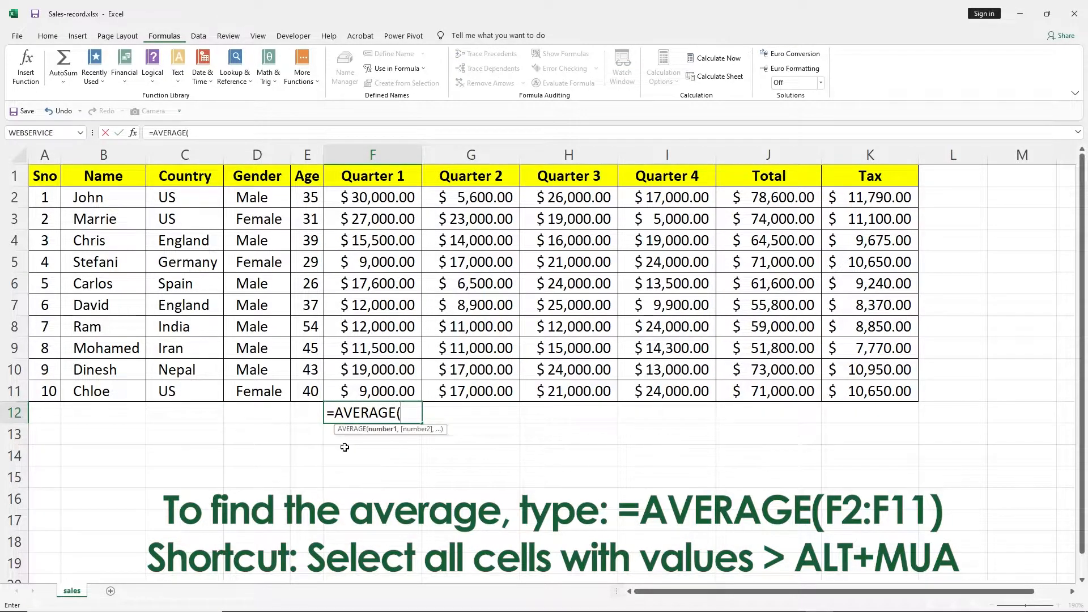
mouse_move(368, 197)
mouse_down()
mouse_move(759, 370)
mouse_move(760, 381)
mouse_up()
key(Return)
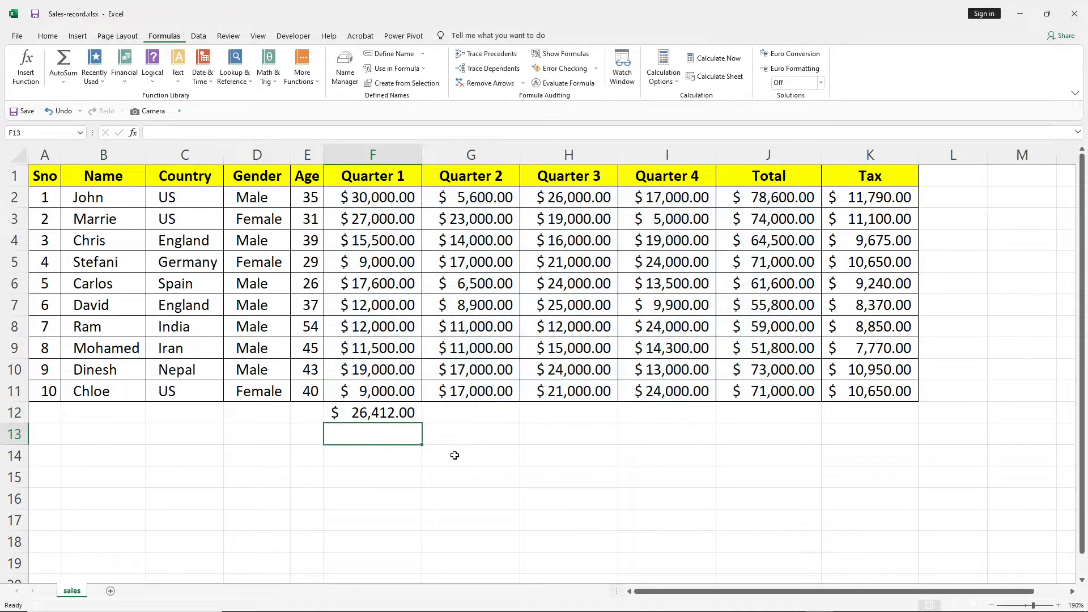
click(390, 411)
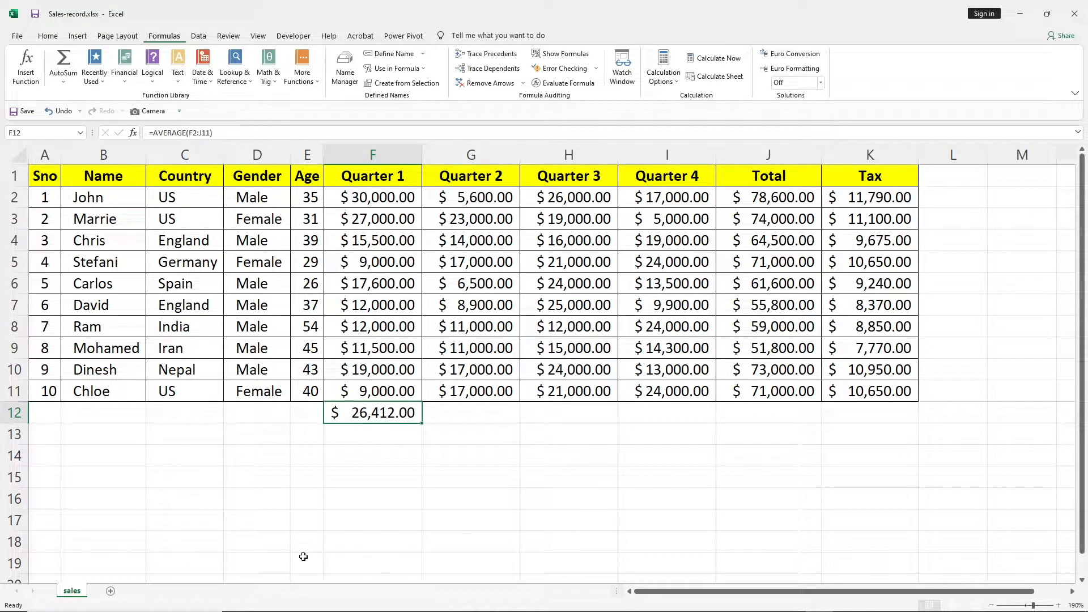
key(Delete)
Calculate the median of the Quarter 1 values in F13 with =MEDIAN(F2:F11), and check the entered formula.
click(366, 431)
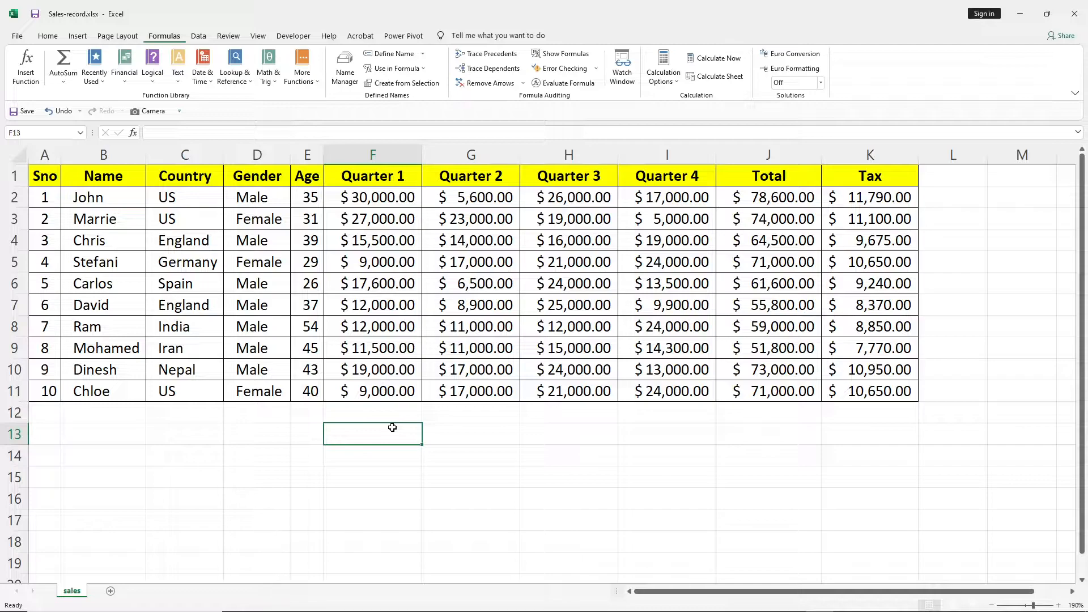
text(=)
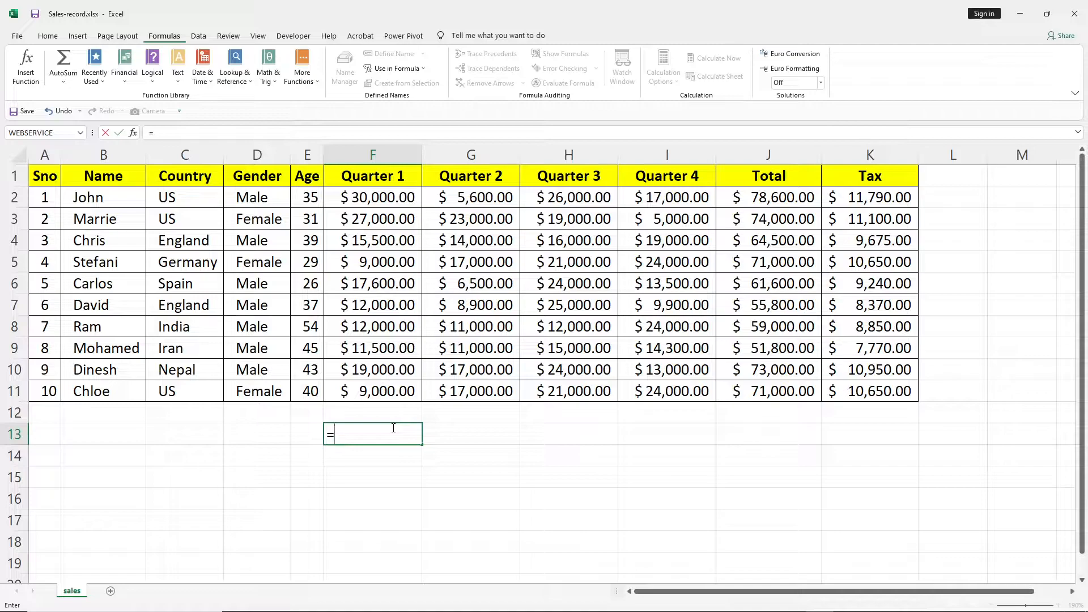
text(MEDIAN()
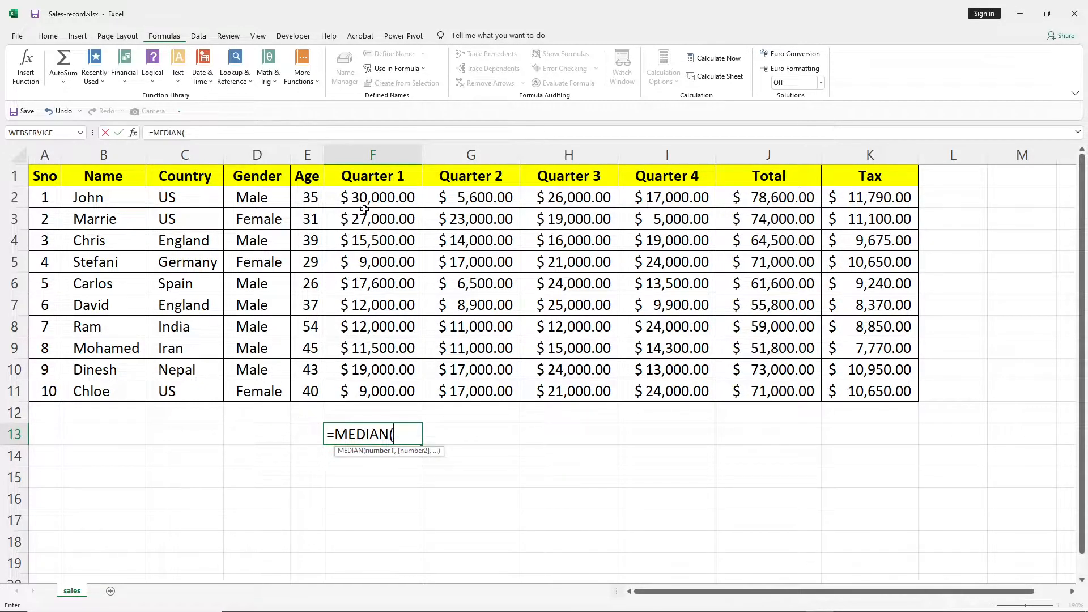
drag(371, 197, 392, 392)
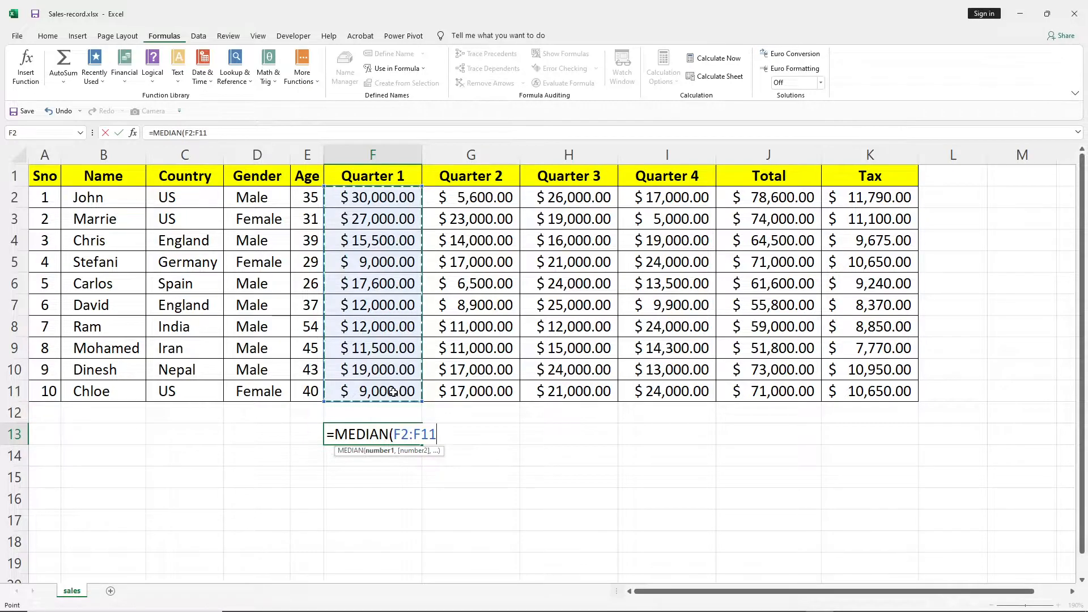
key(Return)
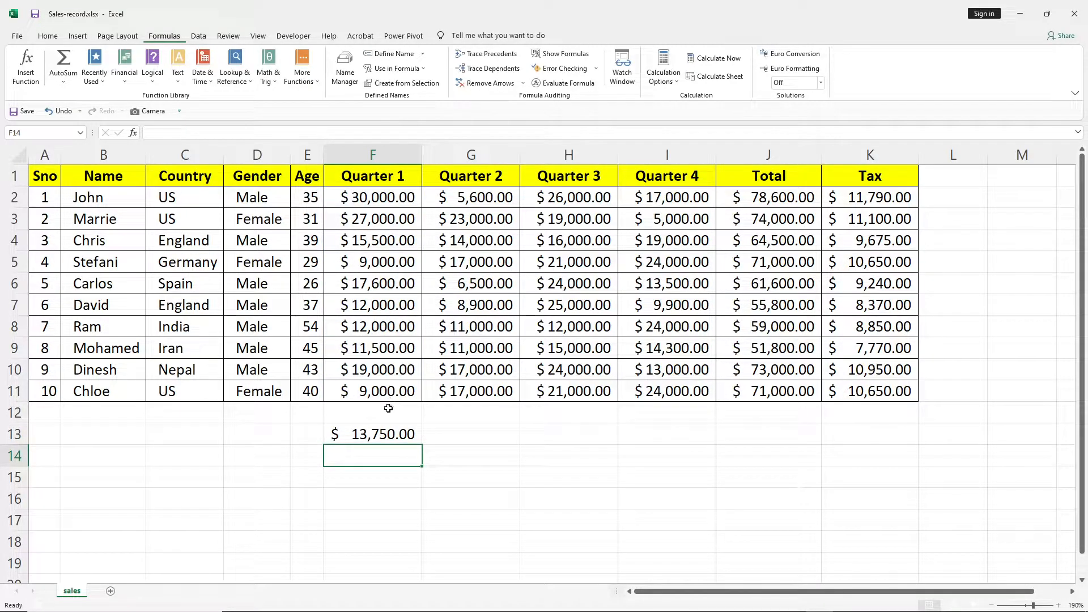
click(380, 442)
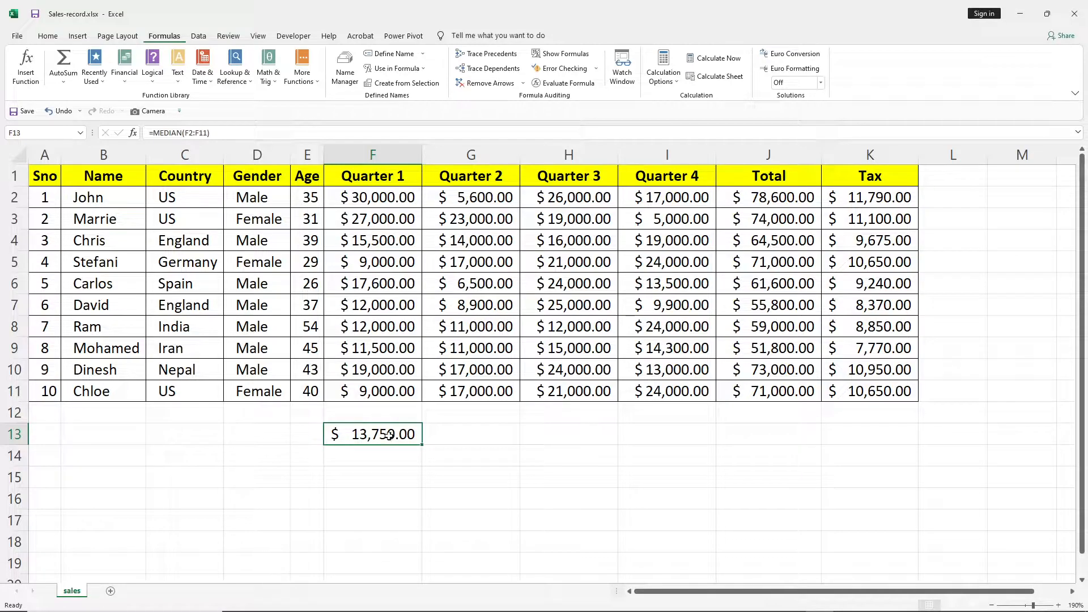
click(375, 452)
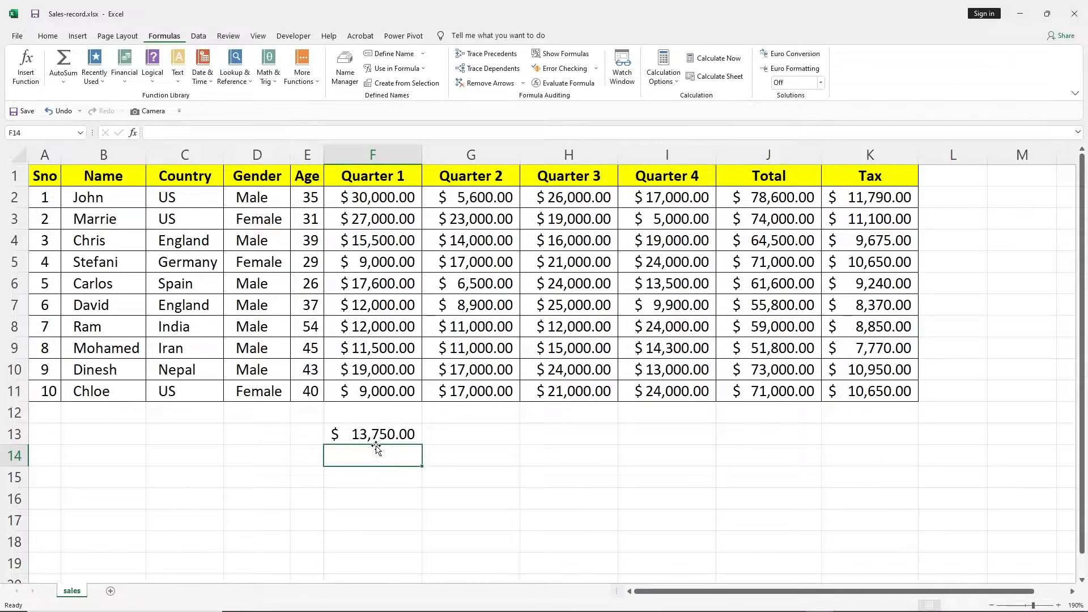
Calculate the mode of the Quarter 1 values in F14 with =MODE(F2:F11), and inspect the repeated values in that column.
text(=MODE()
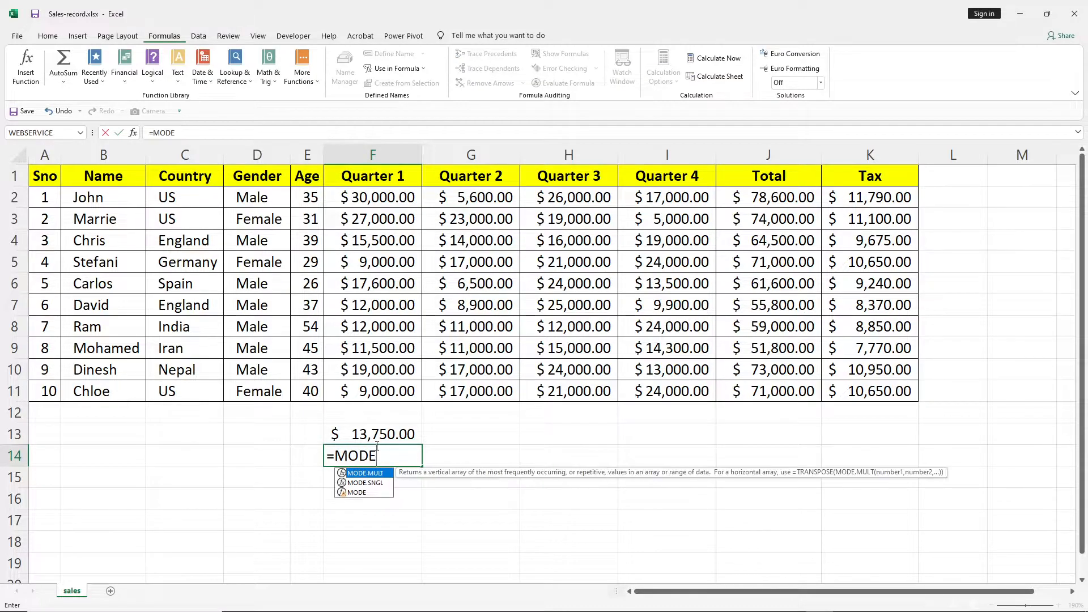
drag(379, 199, 369, 387)
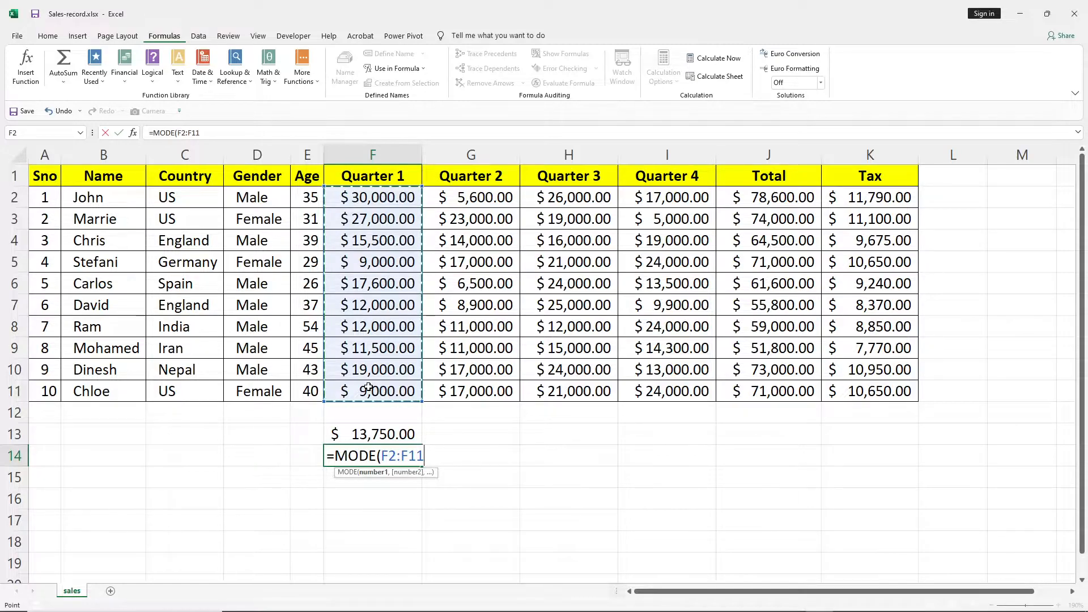
key(Return)
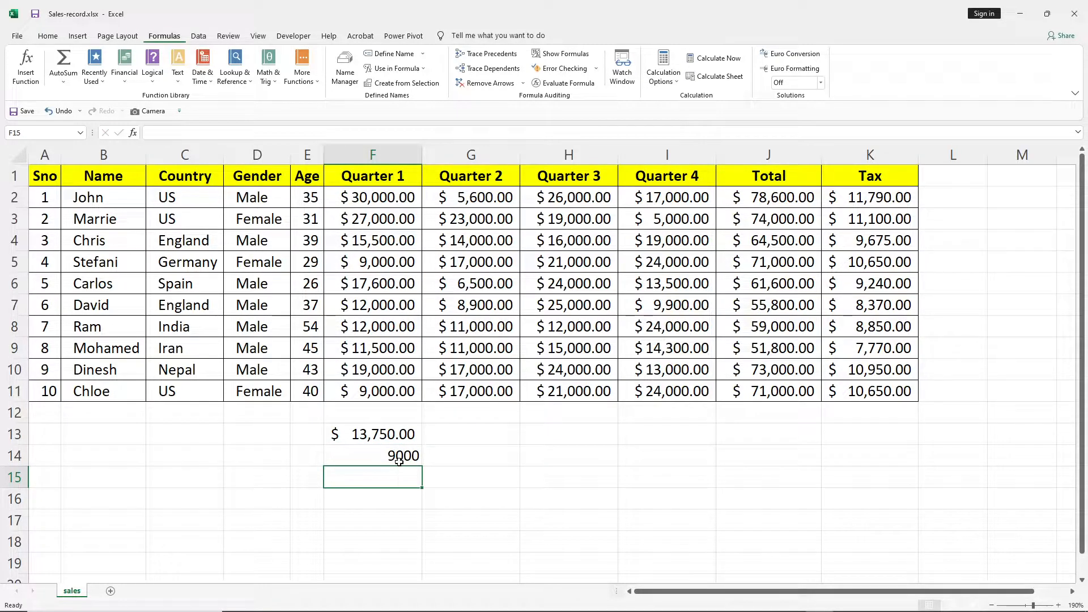
click(399, 461)
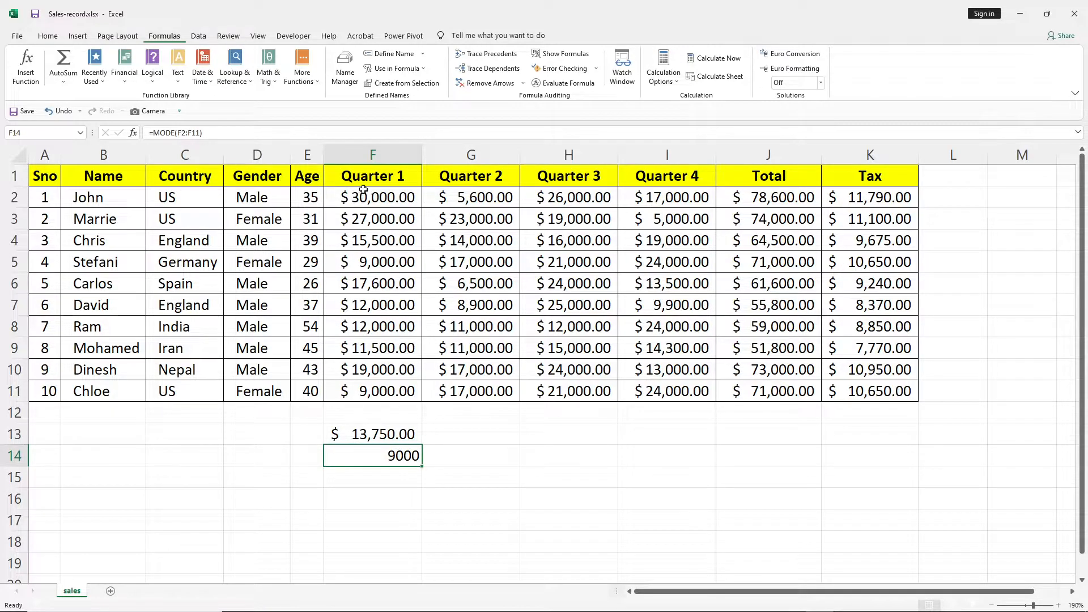
click(367, 260)
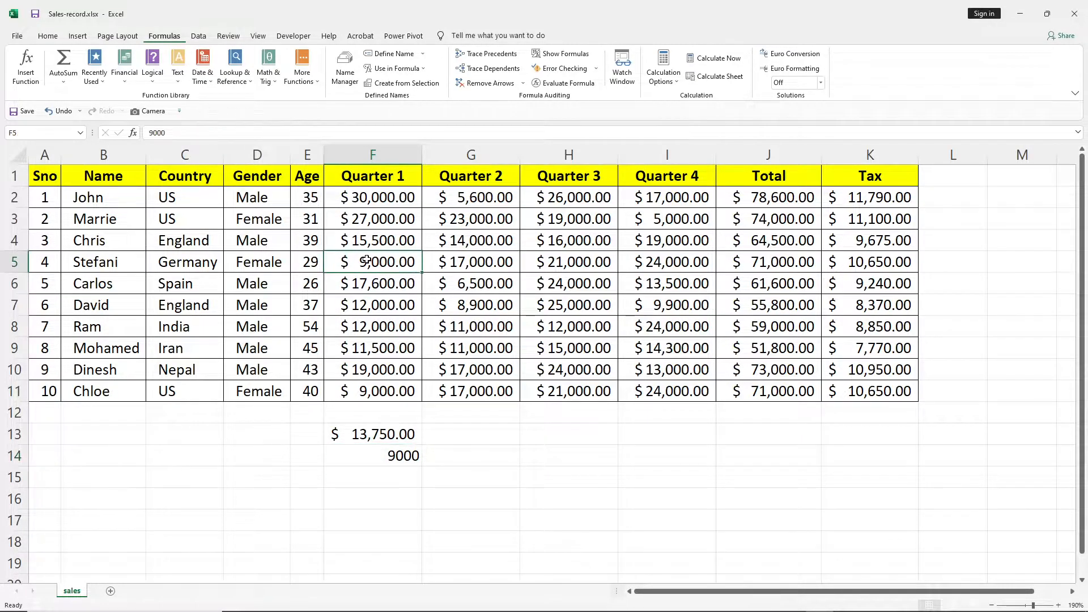
click(367, 393)
click(375, 330)
click(378, 311)
click(377, 263)
Fill the MODE formula from F14 across to J14, and compare the G14 result with the repeated Quarter 2 values.
click(415, 457)
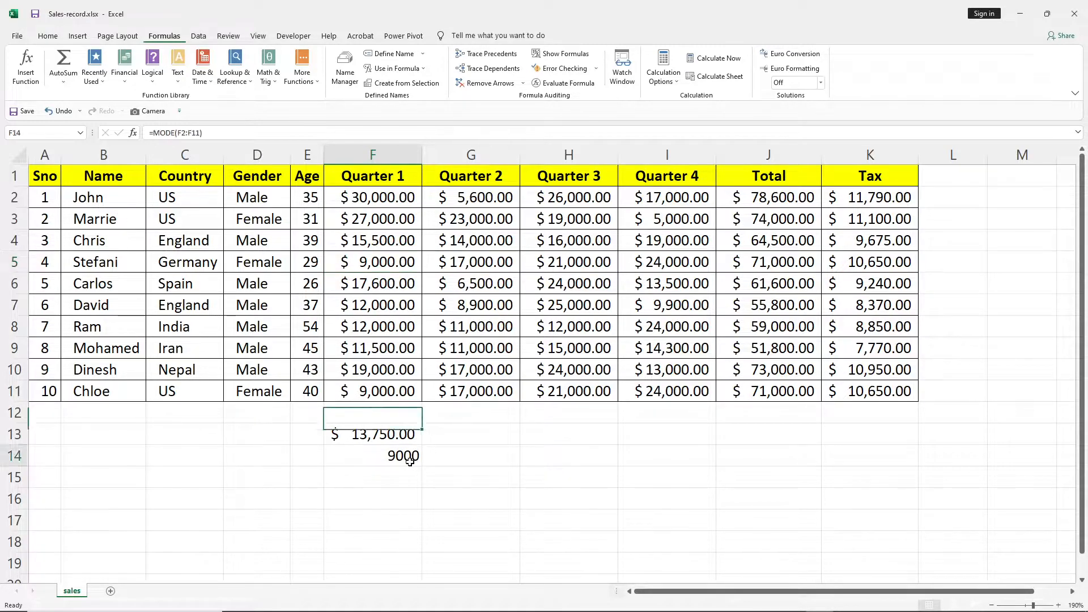
drag(424, 469, 811, 467)
click(497, 456)
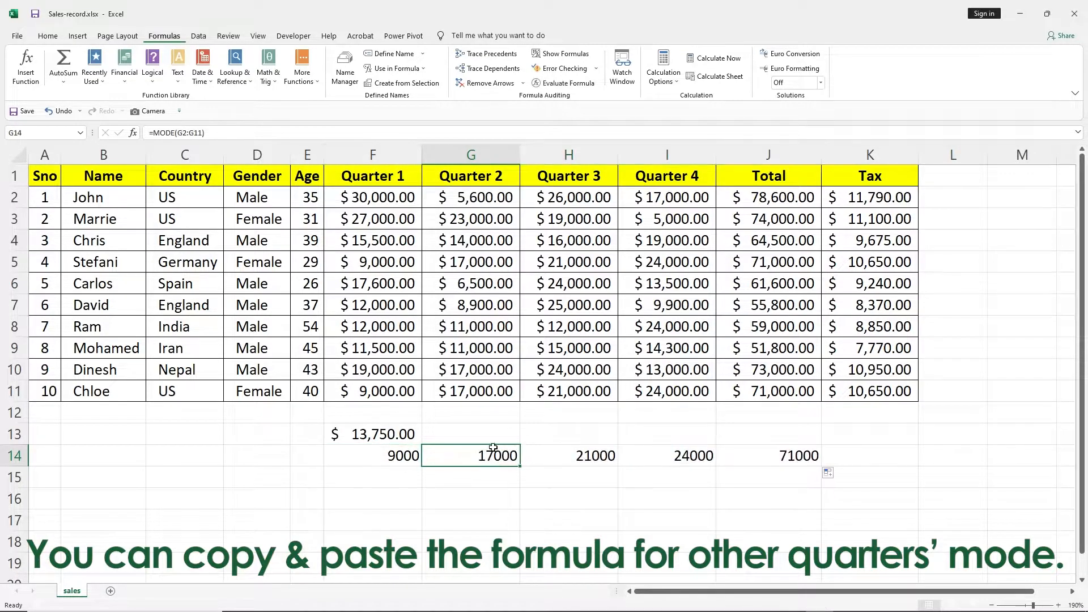
click(474, 369)
click(473, 394)
click(482, 268)
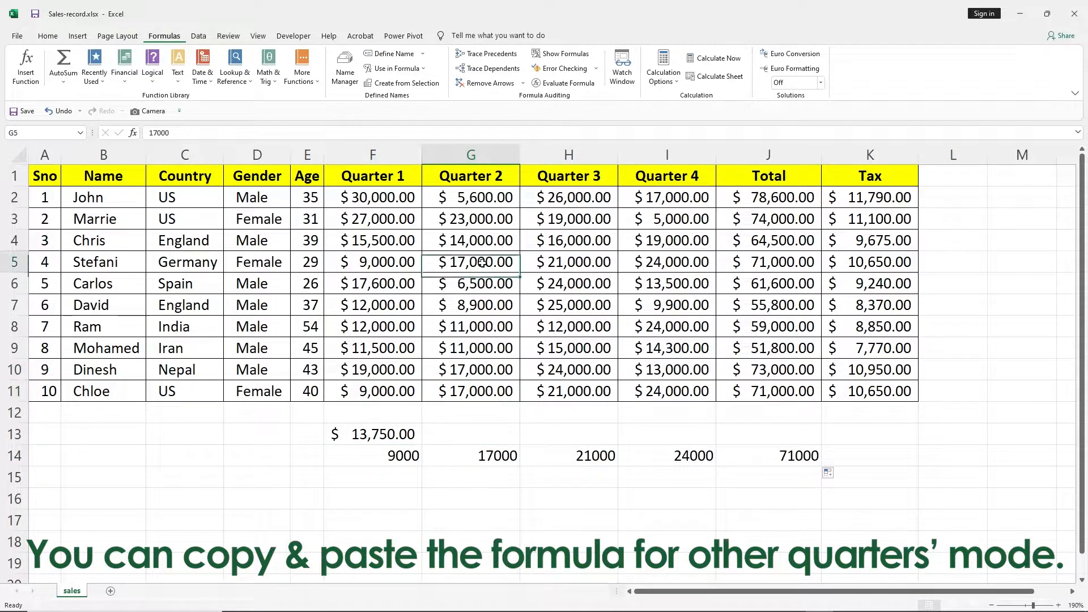
click(494, 456)
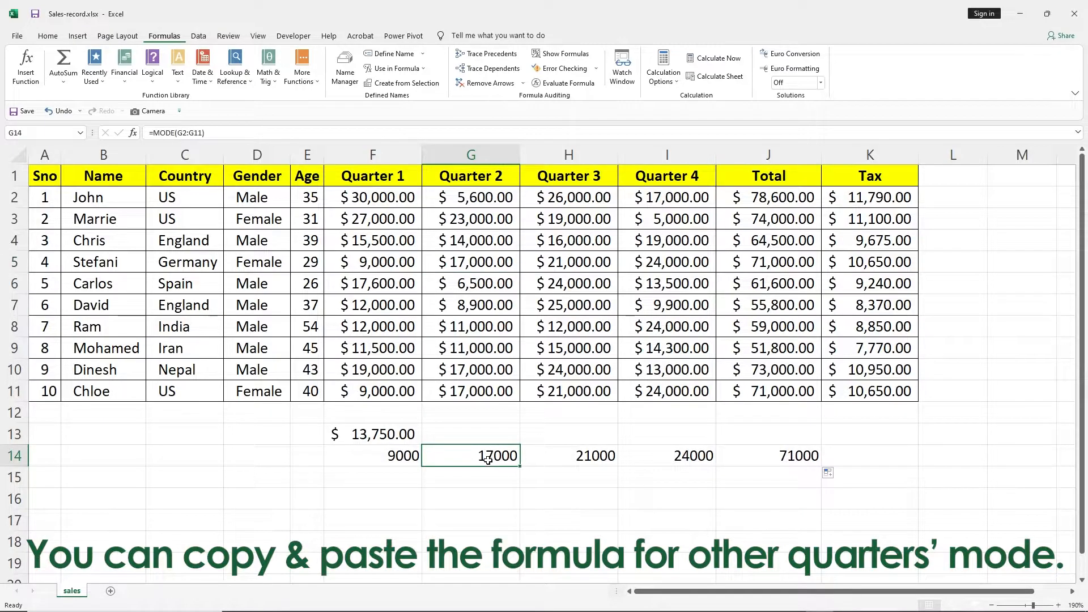
Compare the modes in H14 and I14 with the repeated values in the Quarter 3 and Quarter 4 columns.
click(586, 461)
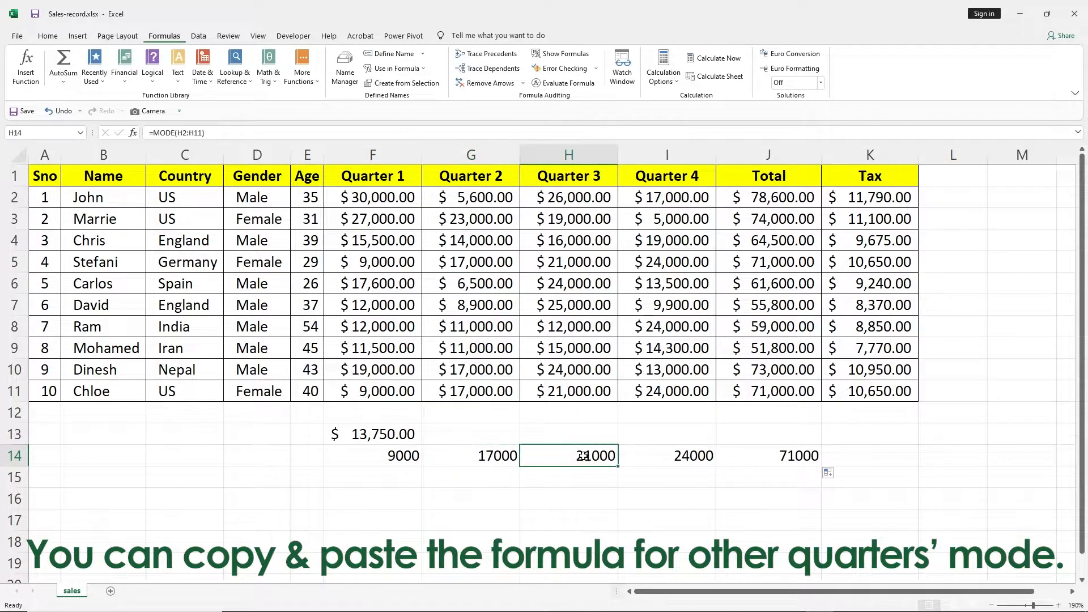
click(568, 396)
click(569, 265)
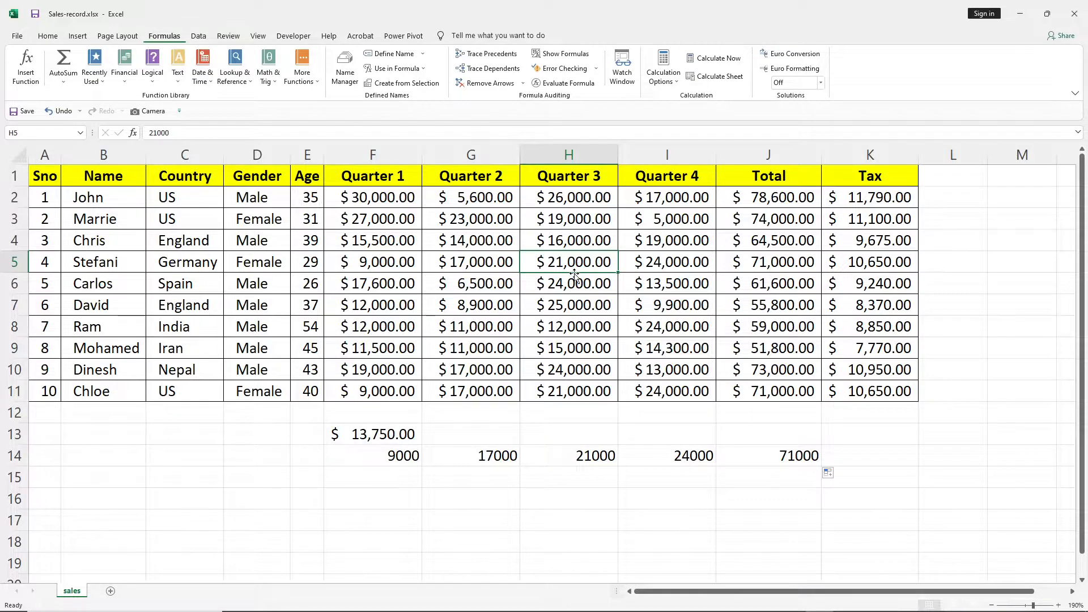
click(598, 460)
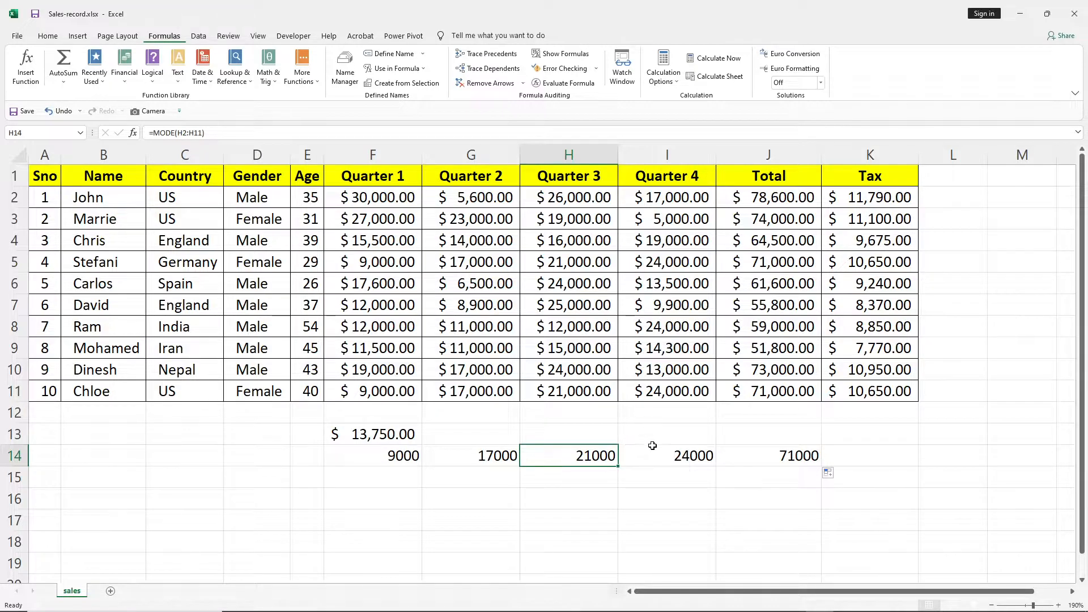
click(655, 452)
click(658, 391)
click(657, 328)
click(659, 269)
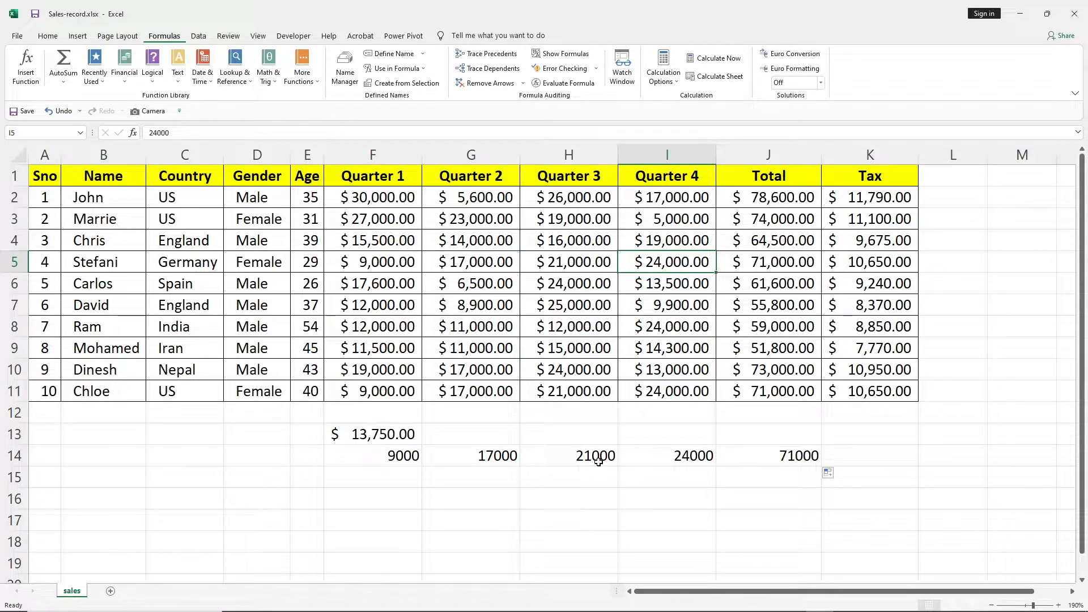
Clear the median in F13 and the modes in F14:J14, and enter the labels AVERAGE, MEDIAN and MODE in F14:F16.
drag(399, 457, 750, 458)
key(Delete)
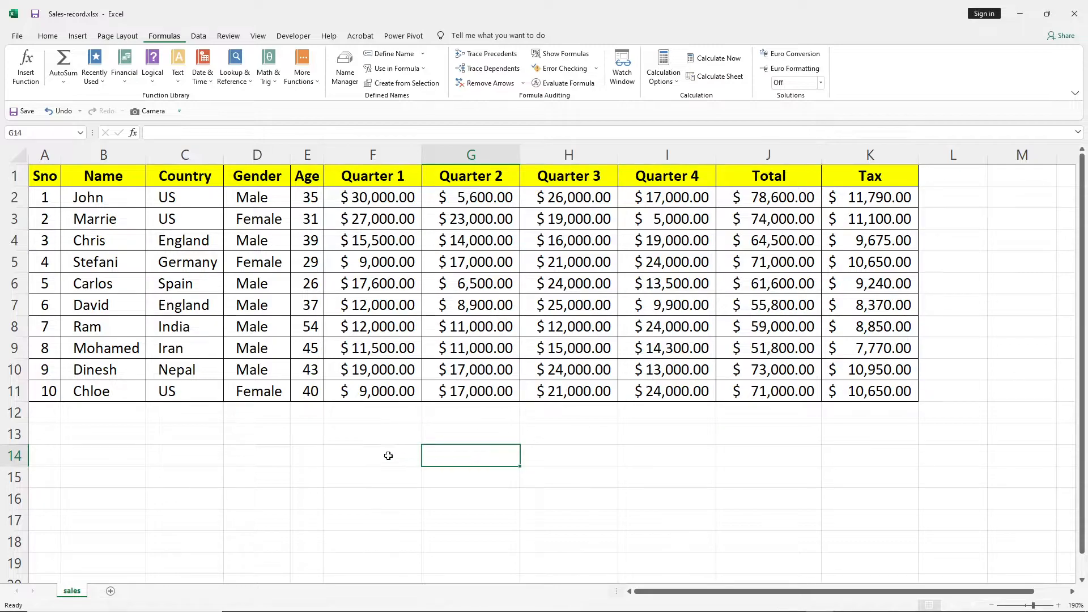
click(389, 455)
text(AVERAGE)
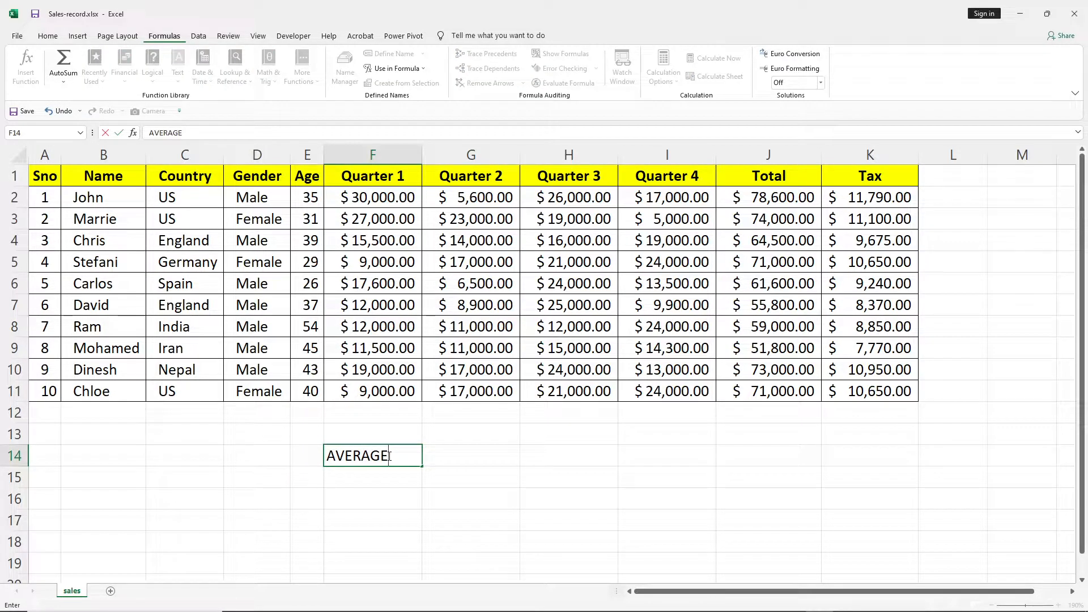
key(Return)
text(MEDIAN)
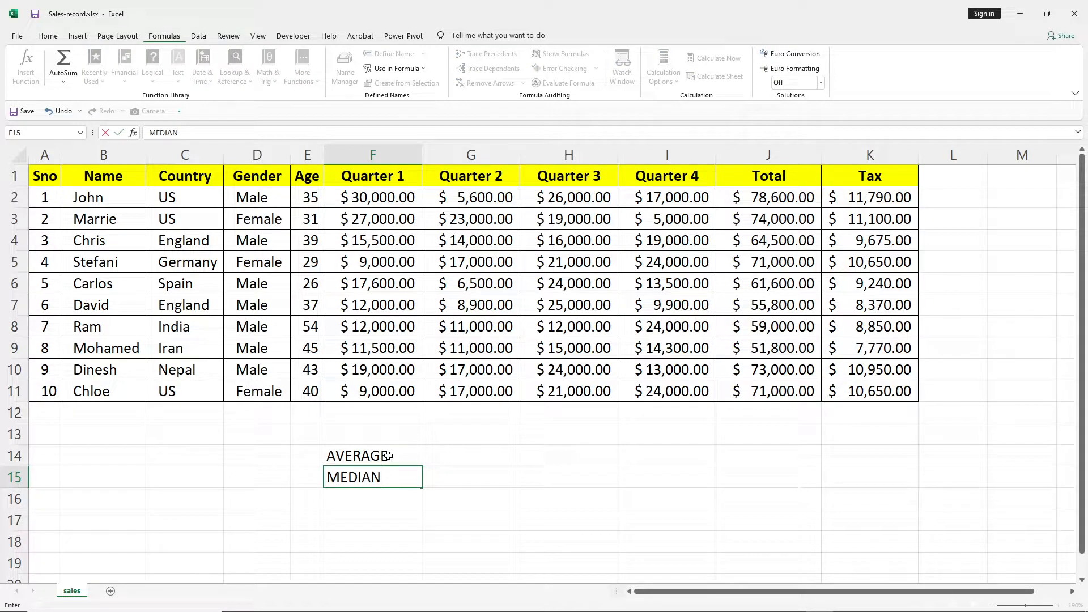
key(Return)
text(MOD)
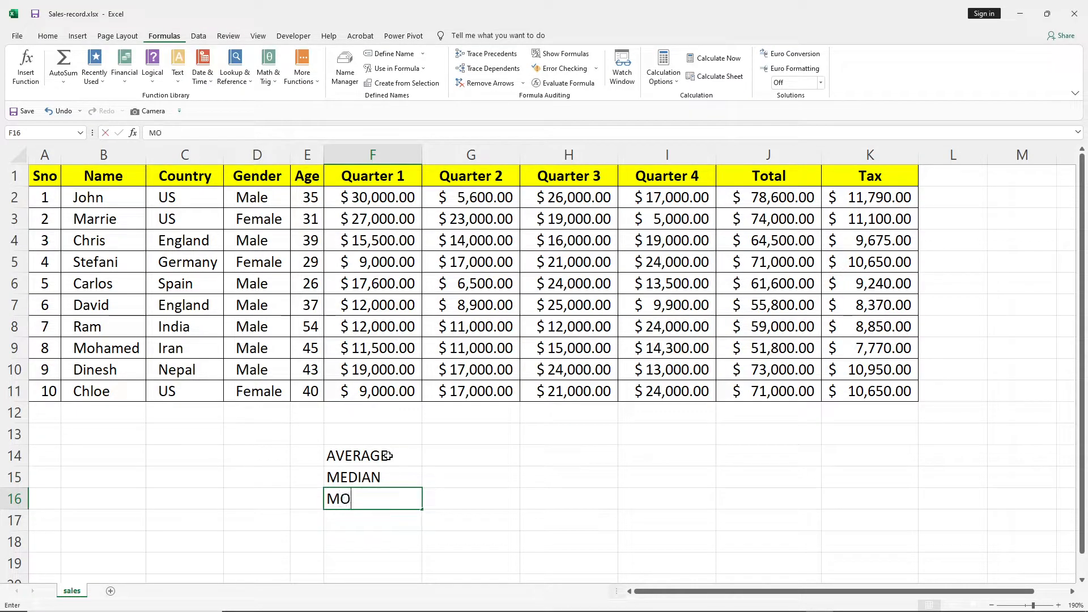
key(BackSpace)
key(BackSpace)
text(ODE)
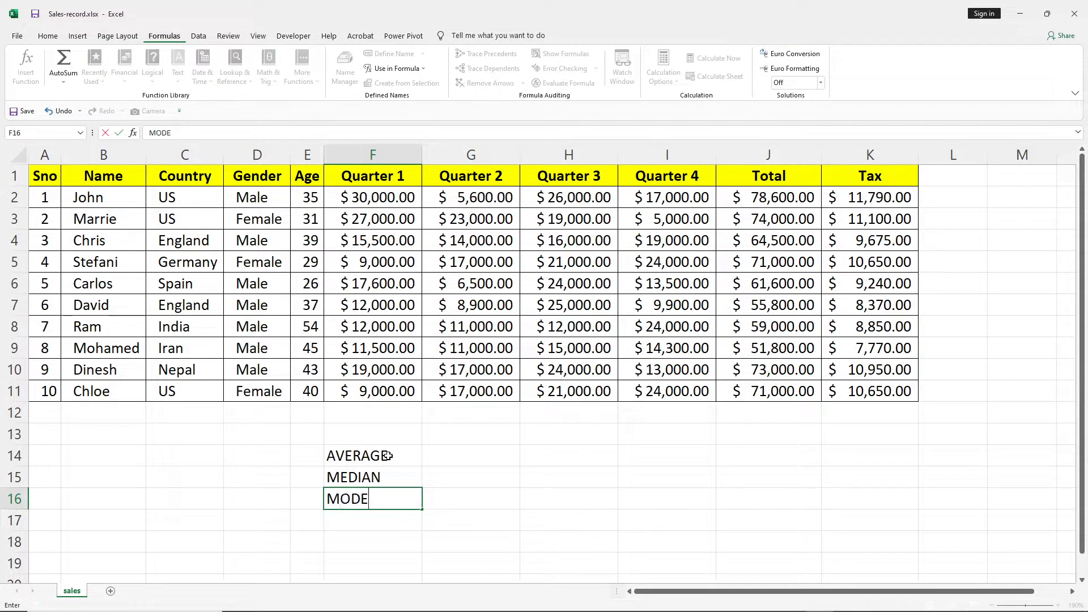
key(Return)
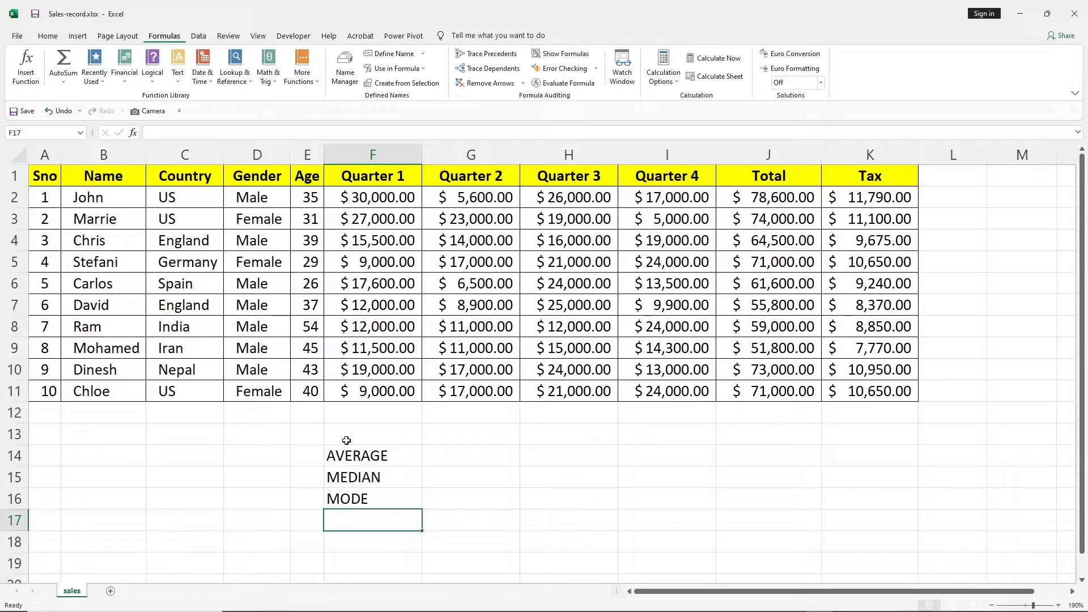
drag(346, 453, 356, 507)
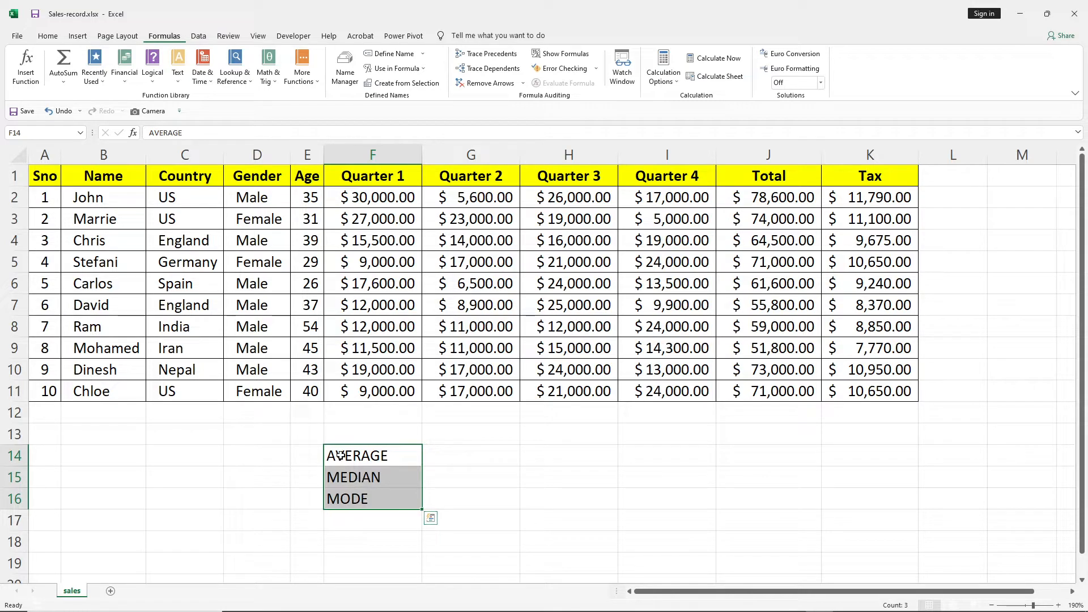
click(304, 455)
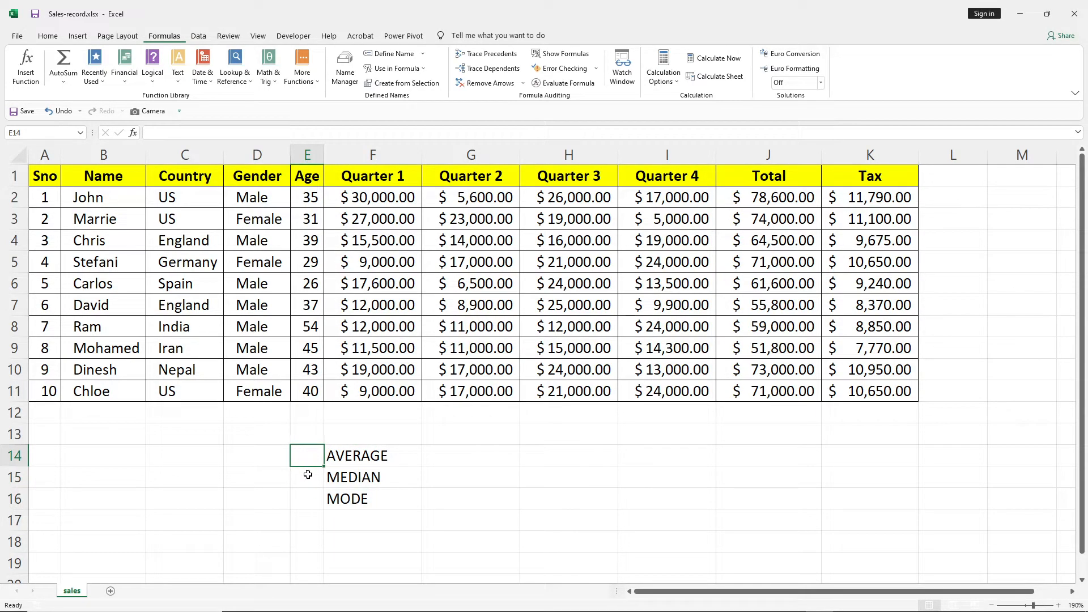